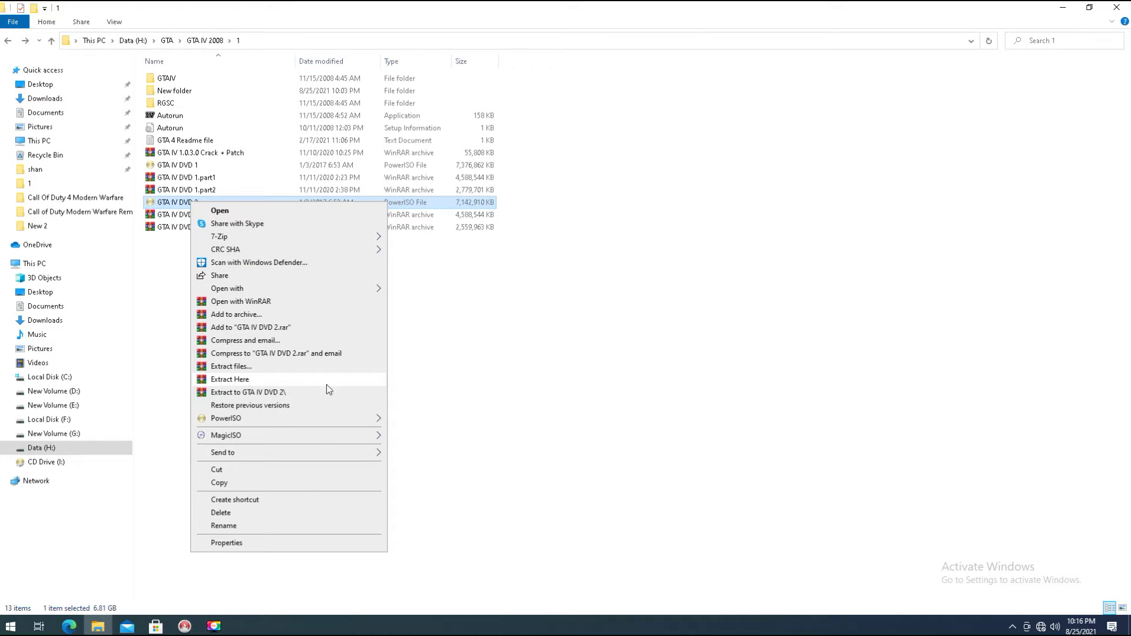
# Open the GTAIV folder, run the setup application and choose English as the installation language
pyautogui.click(444, 368)
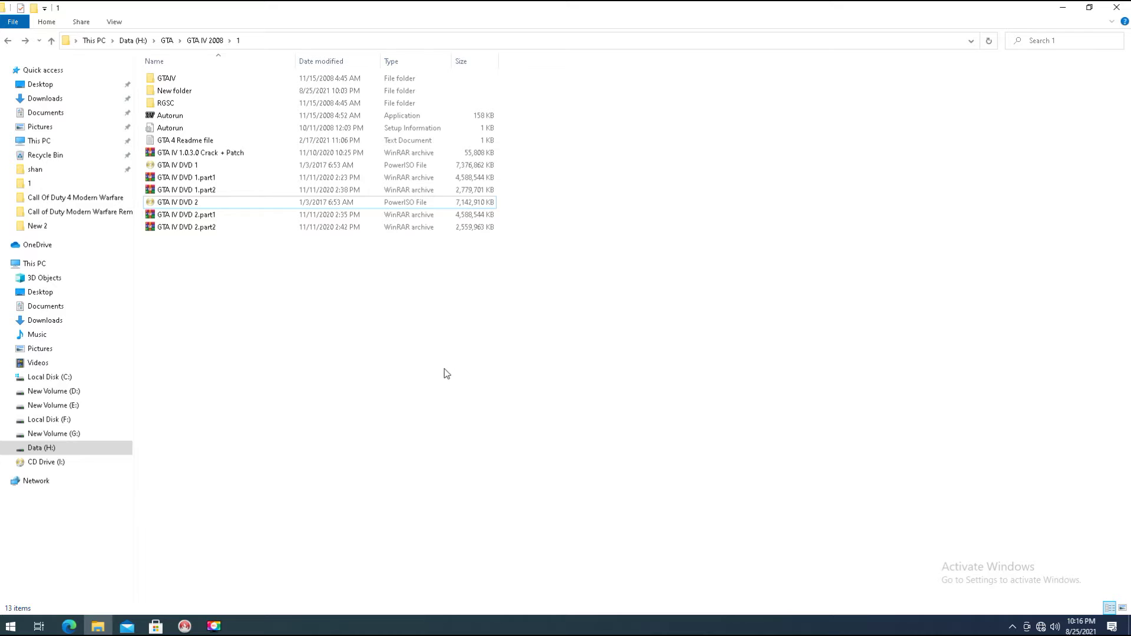
pyautogui.doubleClick(196, 79)
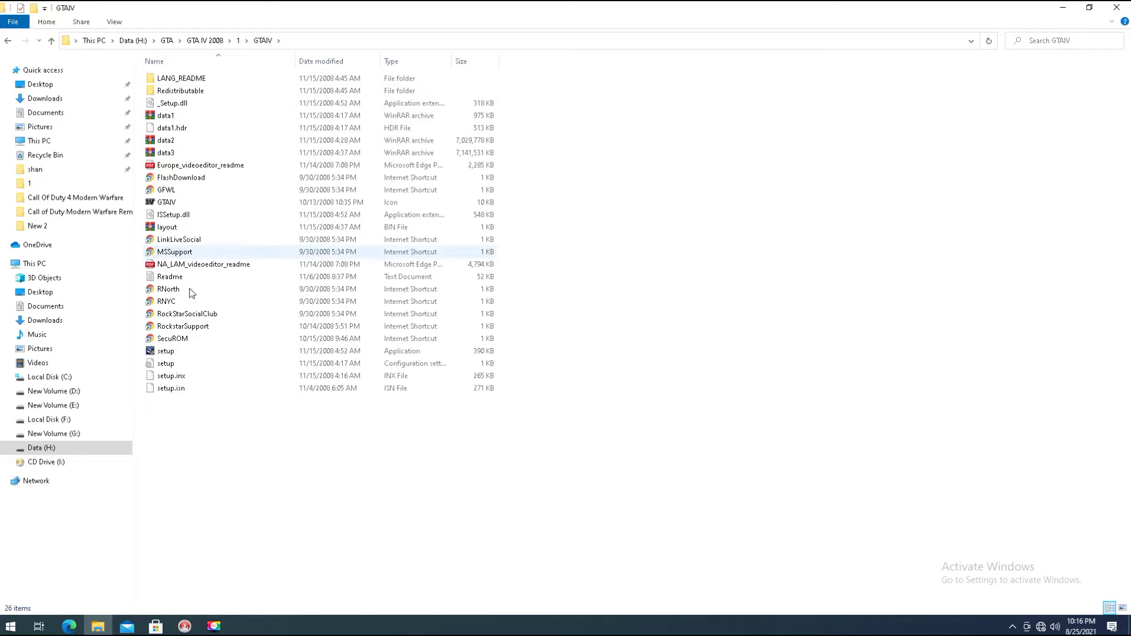
pyautogui.doubleClick(190, 352)
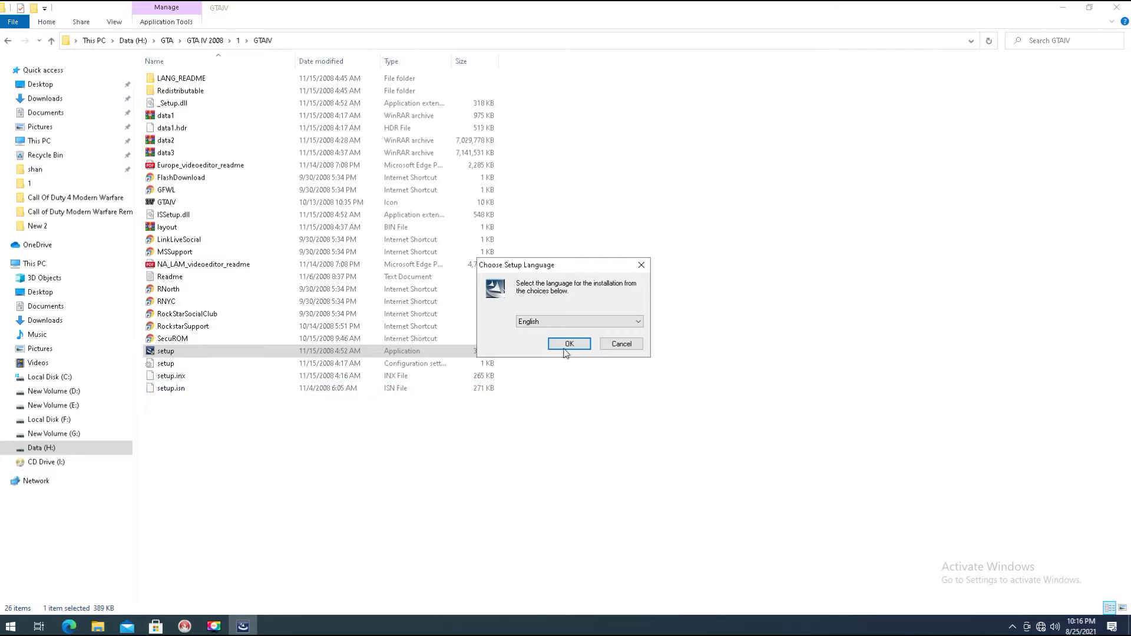
pyautogui.click(577, 343)
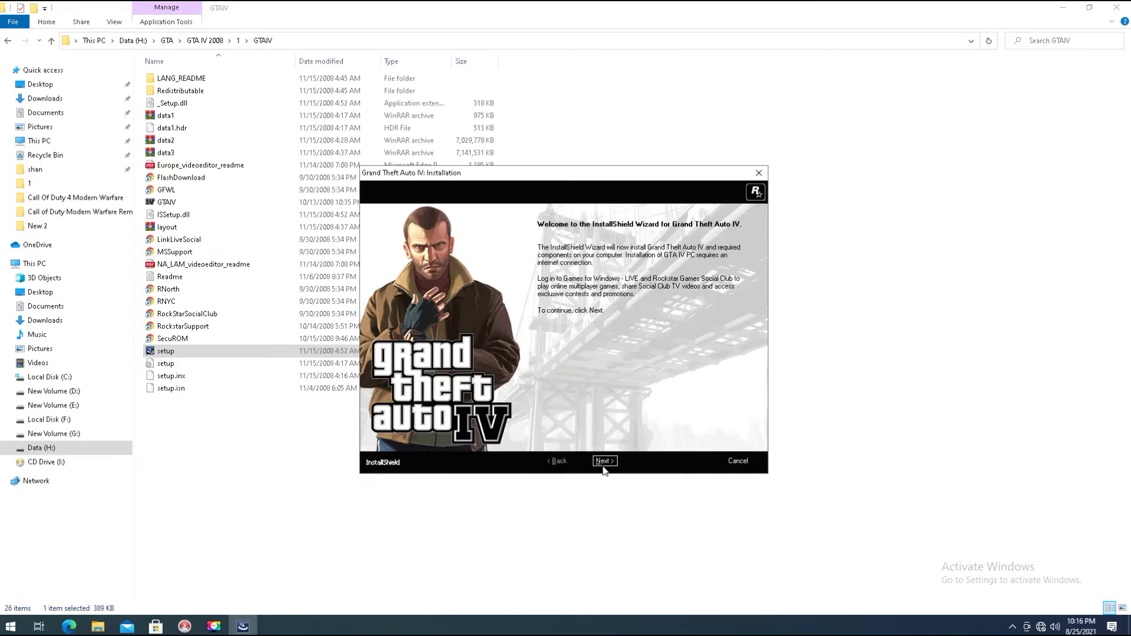
# Accept the license agreement and continue past the Rockstar Games Social Club page to the setup type selection
pyautogui.click(602, 462)
pyautogui.click(589, 407)
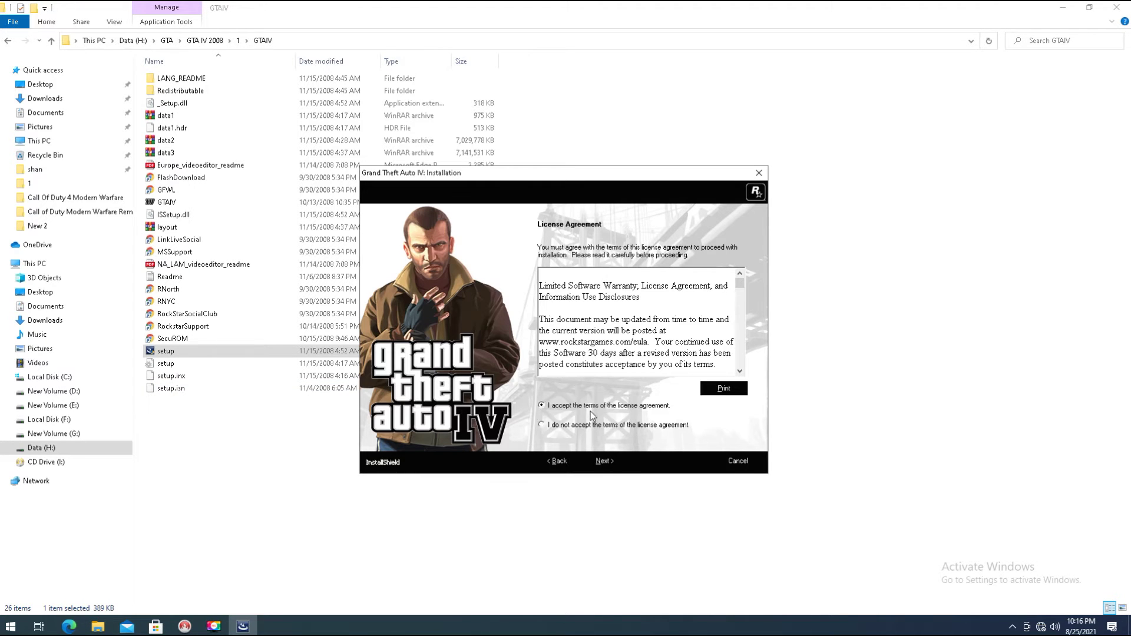
pyautogui.click(610, 465)
pyautogui.click(609, 466)
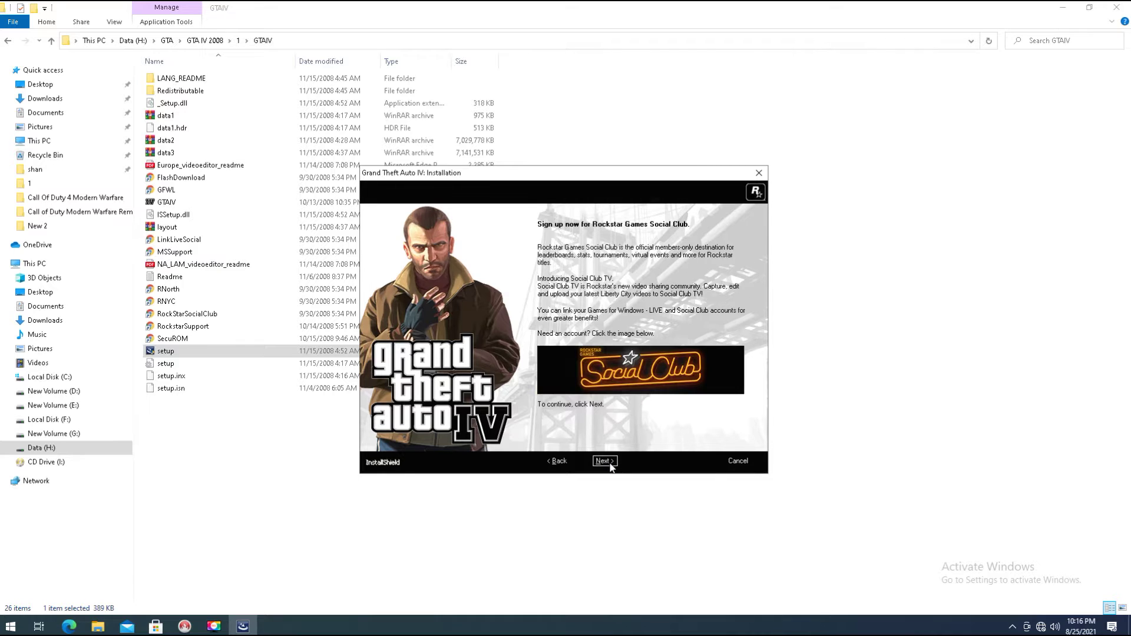
pyautogui.click(605, 461)
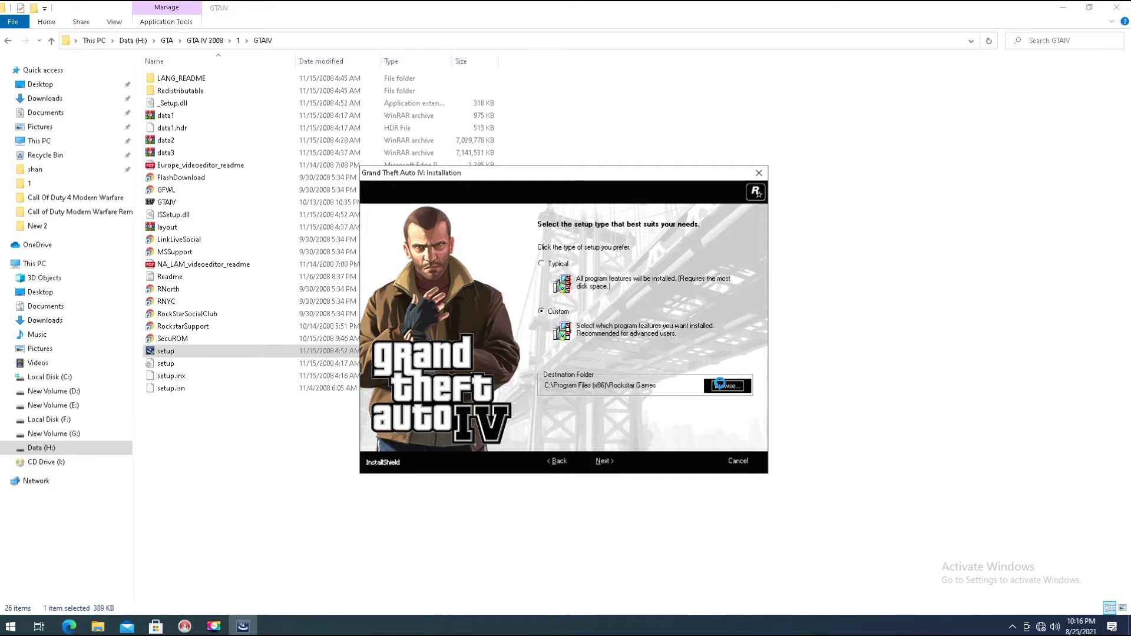
# With the Custom setup type selected, change the destination folder to E:\GTA4
pyautogui.click(719, 387)
pyautogui.moveTo(644, 335); pyautogui.dragTo(645, 352)
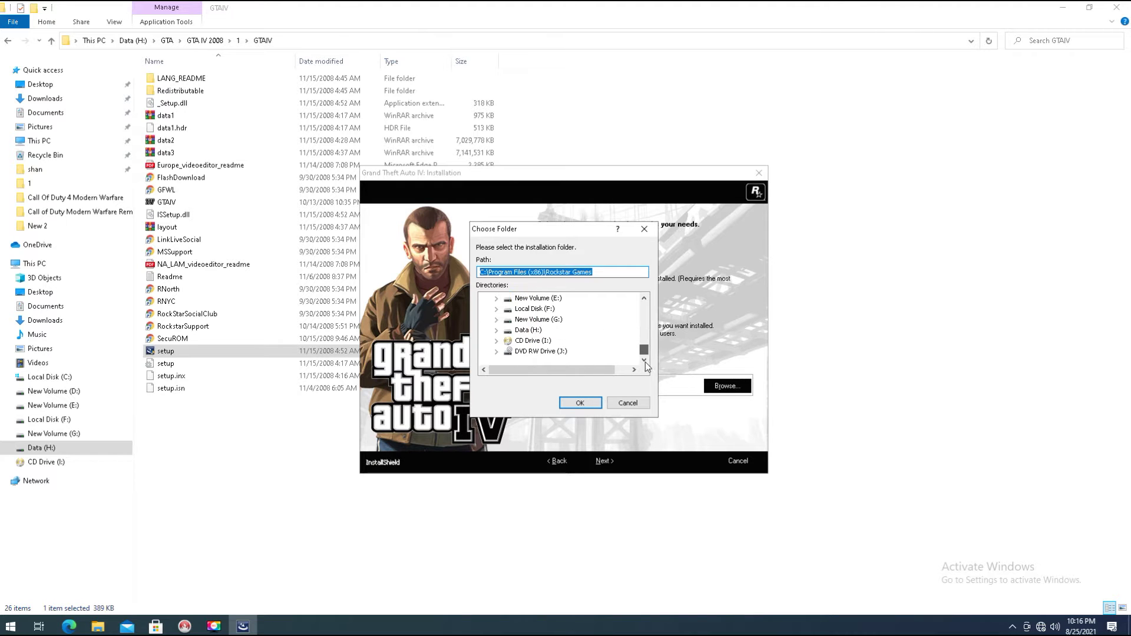
pyautogui.click(496, 298)
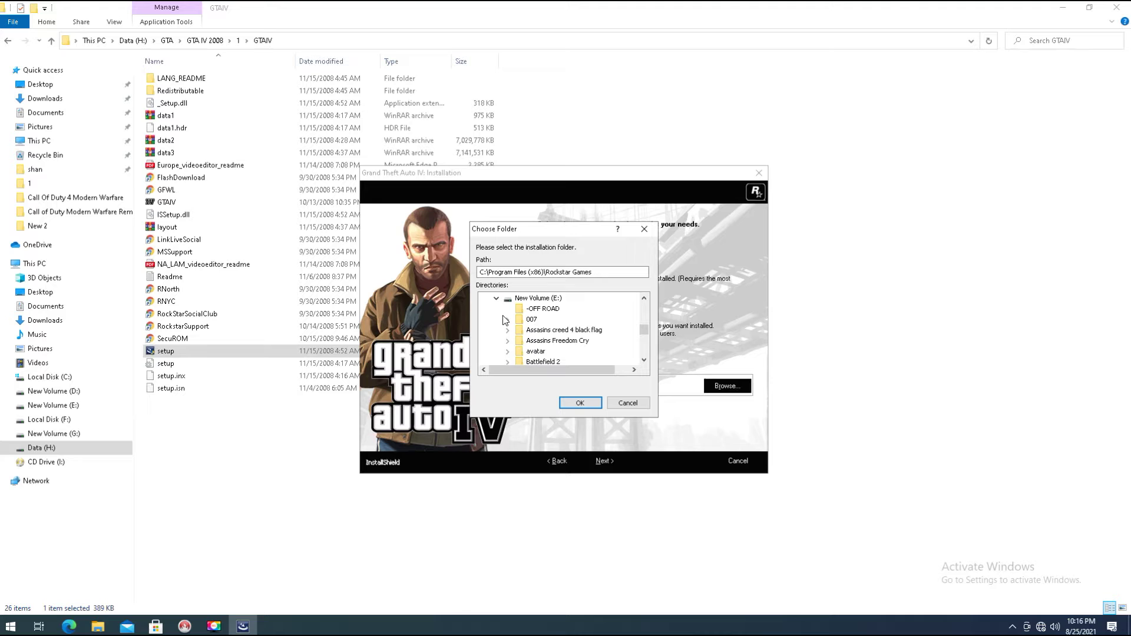
pyautogui.click(539, 299)
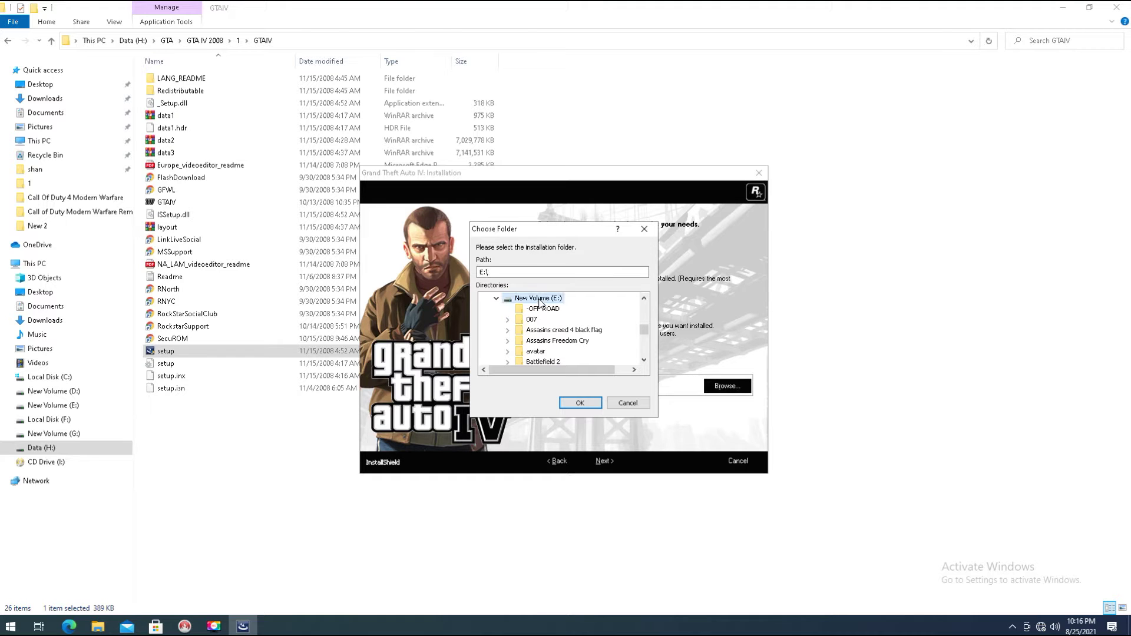
pyautogui.scroll(-4, 575, 333)
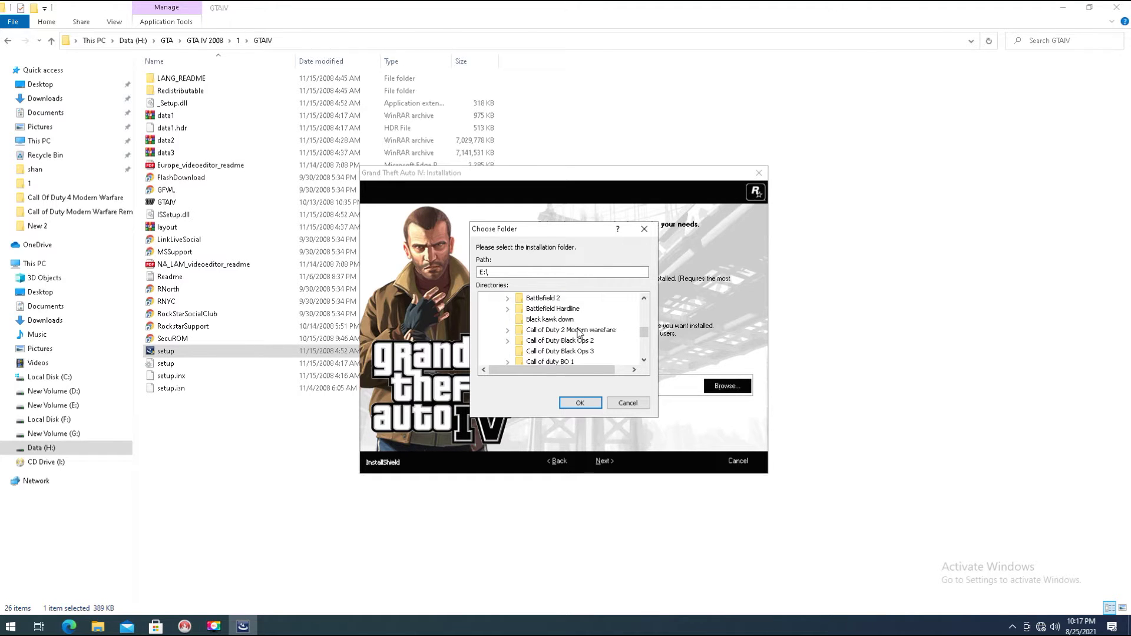
pyautogui.scroll(-3, 579, 333)
pyautogui.scroll(-2, 579, 333)
pyautogui.doubleClick(534, 340)
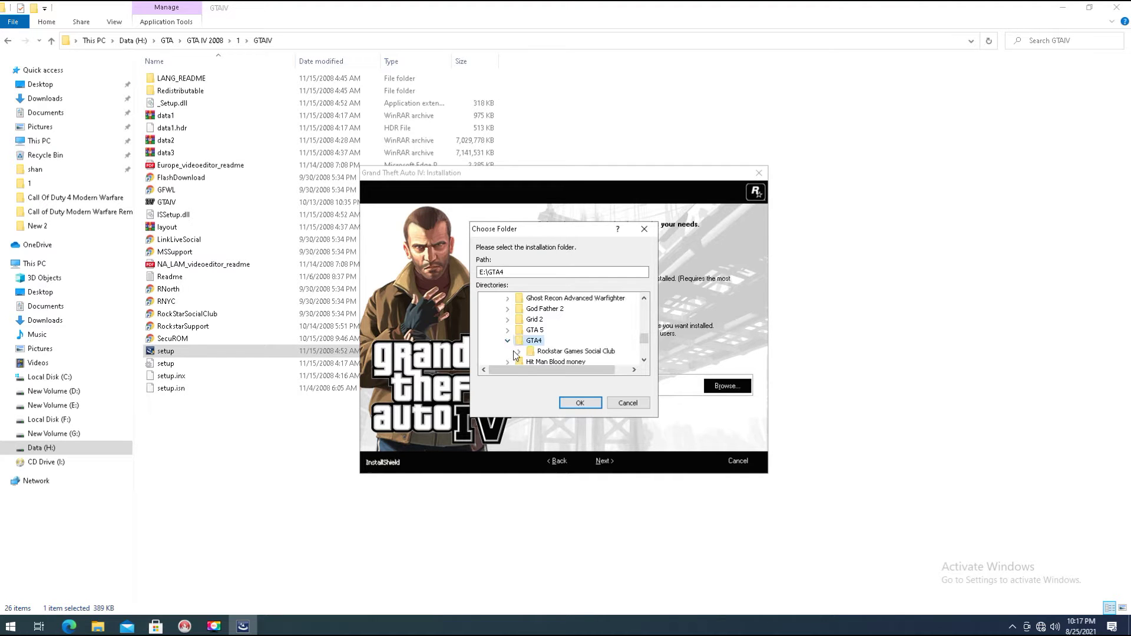
pyautogui.click(580, 403)
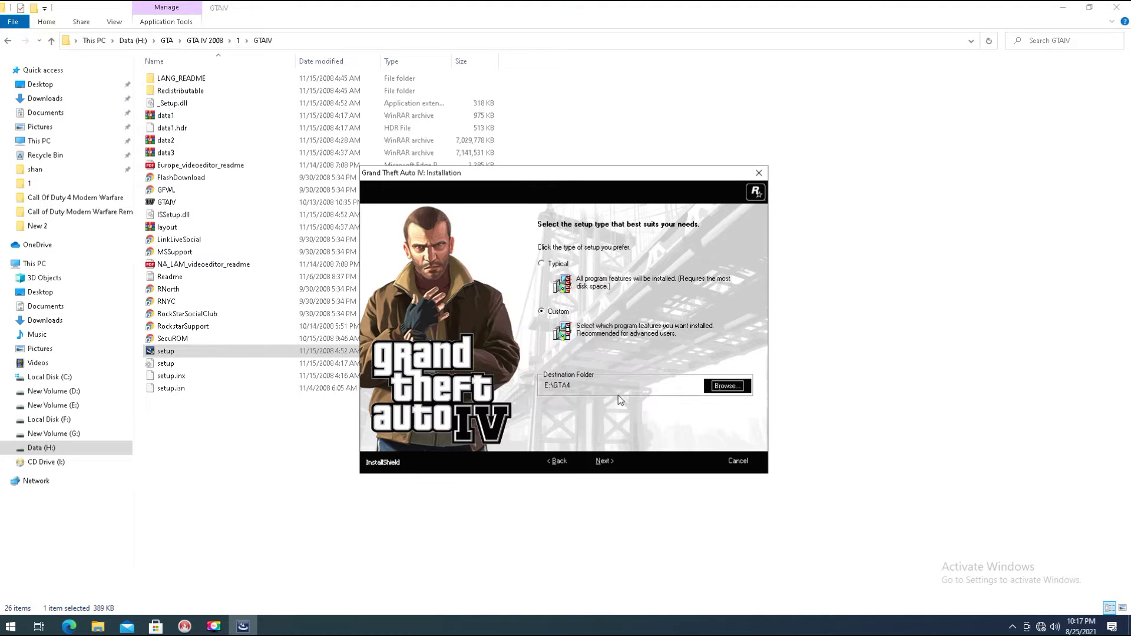
# Keep both the desktop and Start menu shortcuts selected and start installing Grand Theft Auto IV
pyautogui.click(607, 464)
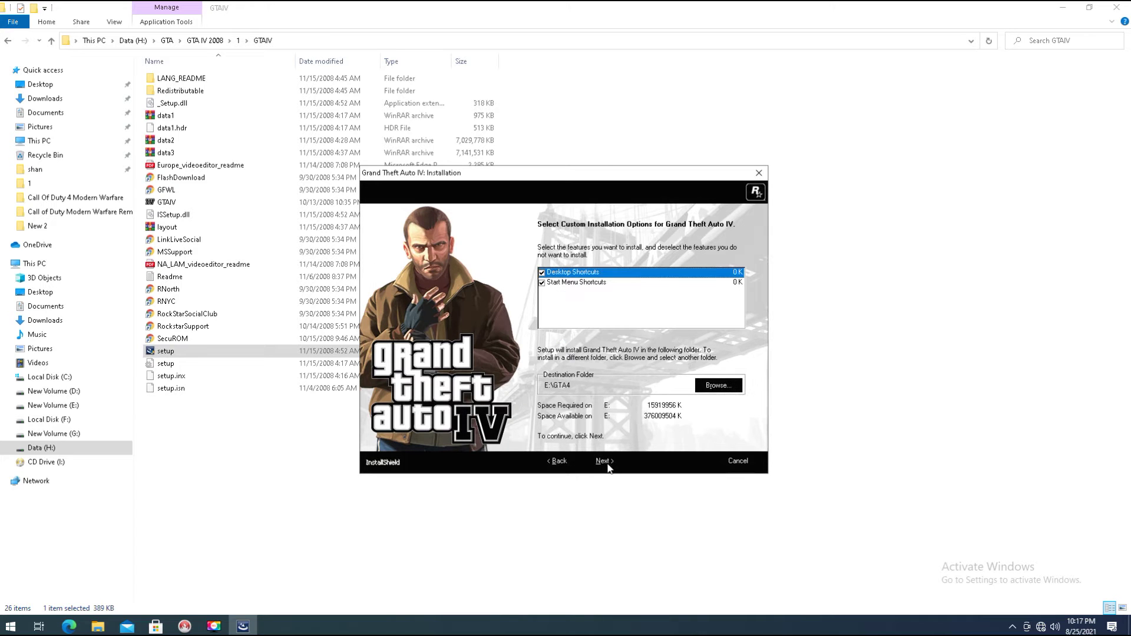
pyautogui.click(607, 462)
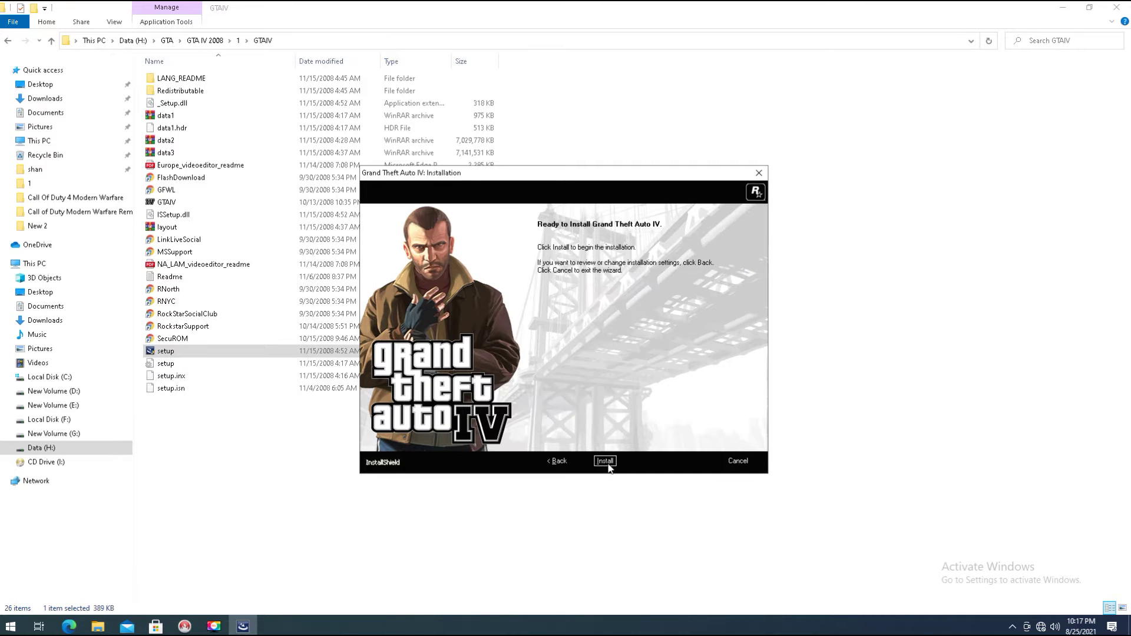
pyautogui.click(605, 461)
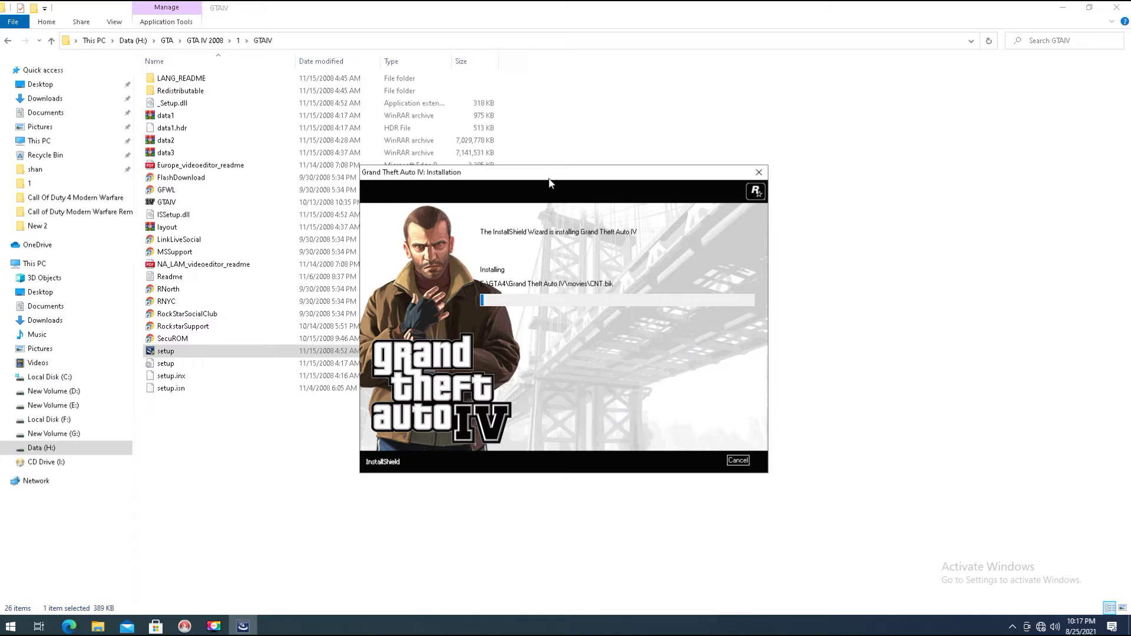
pyautogui.moveTo(552, 177); pyautogui.dragTo(735, 174)
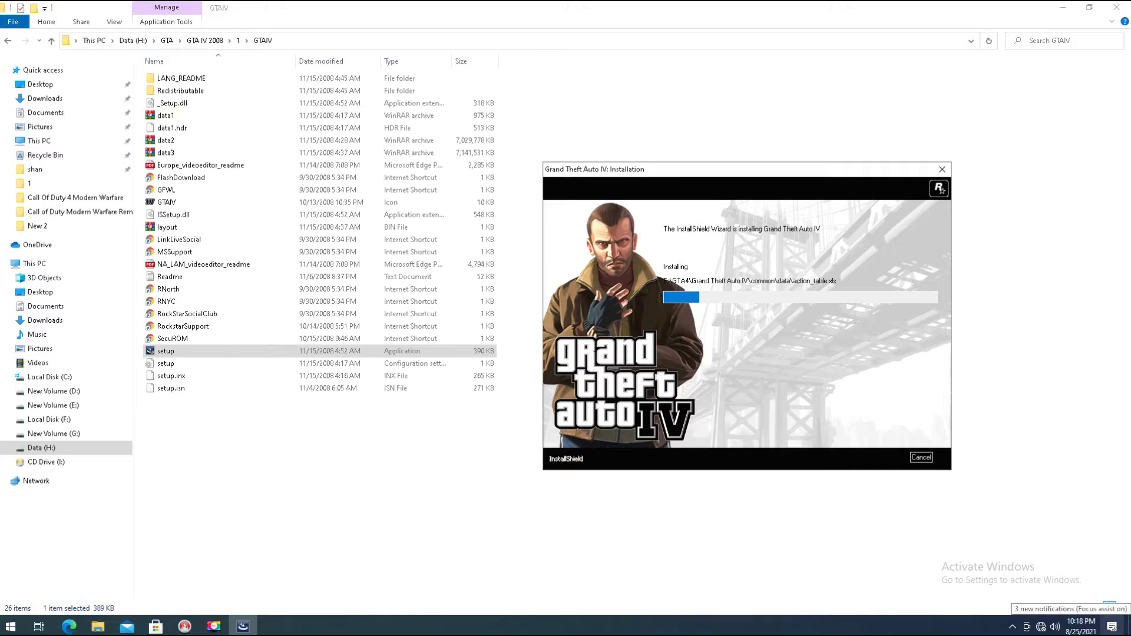
pyautogui.click(1011, 628)
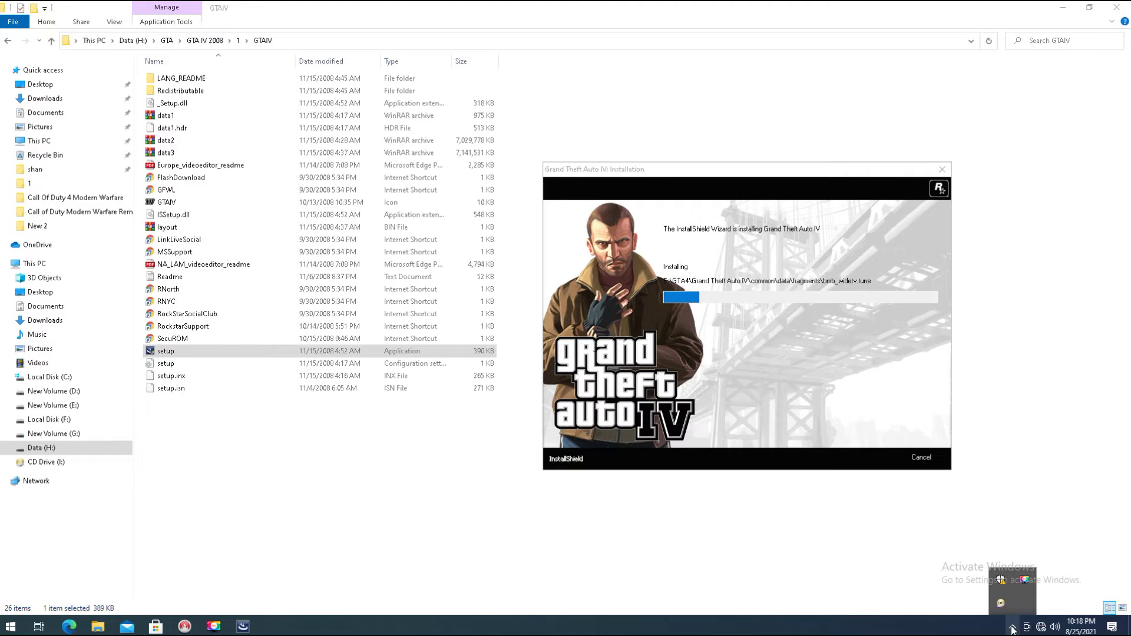
pyautogui.click(1027, 582)
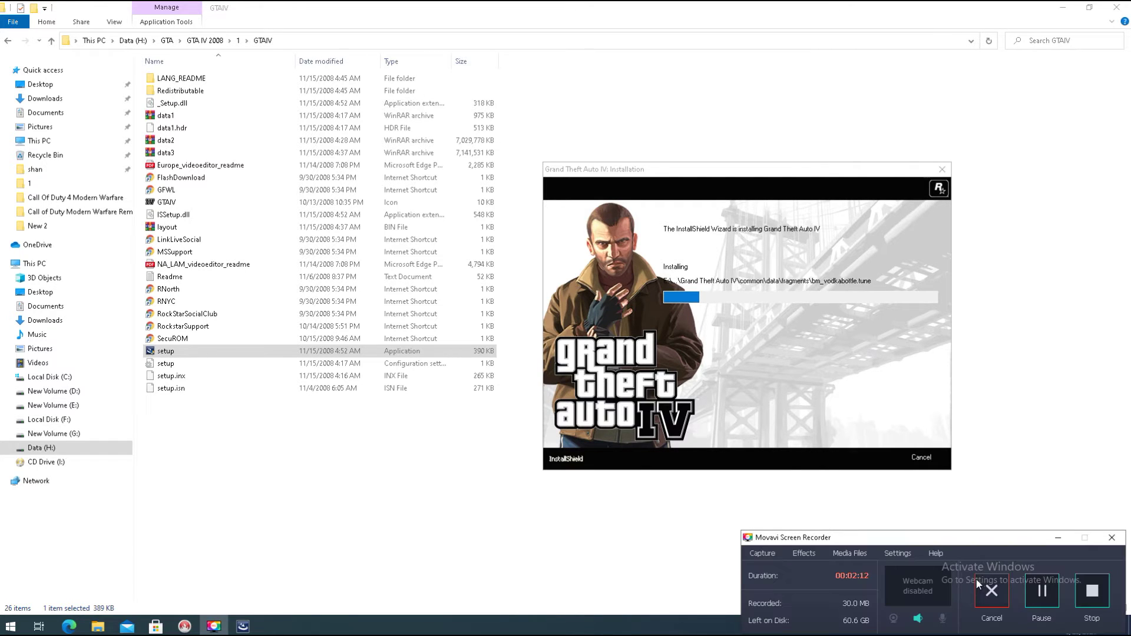
pyautogui.click(1038, 592)
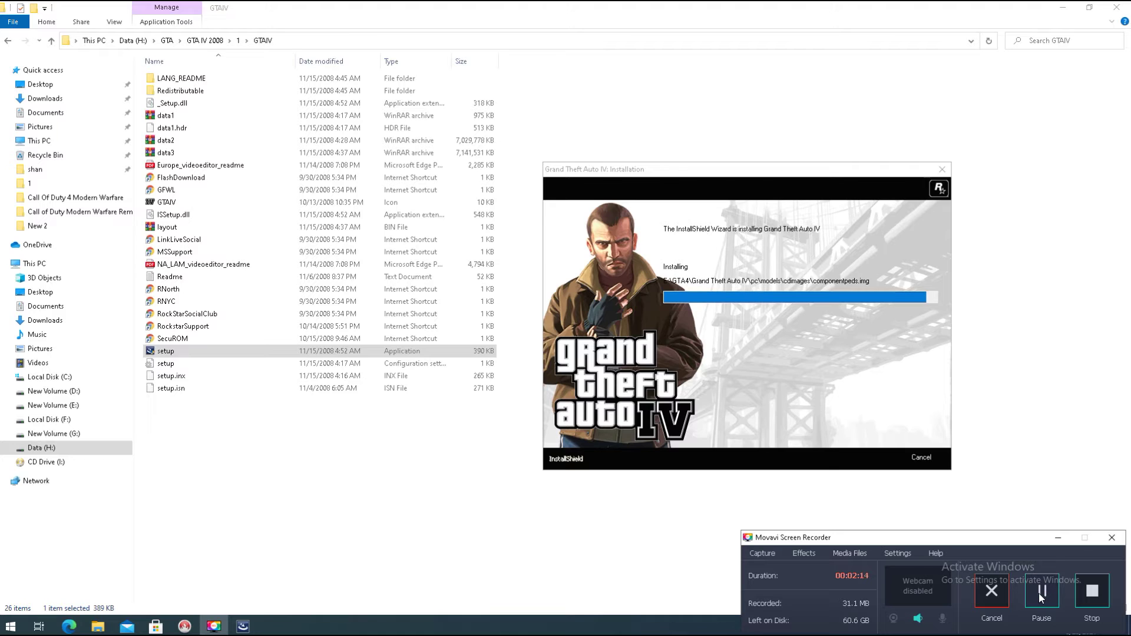
pyautogui.click(915, 426)
pyautogui.click(1061, 539)
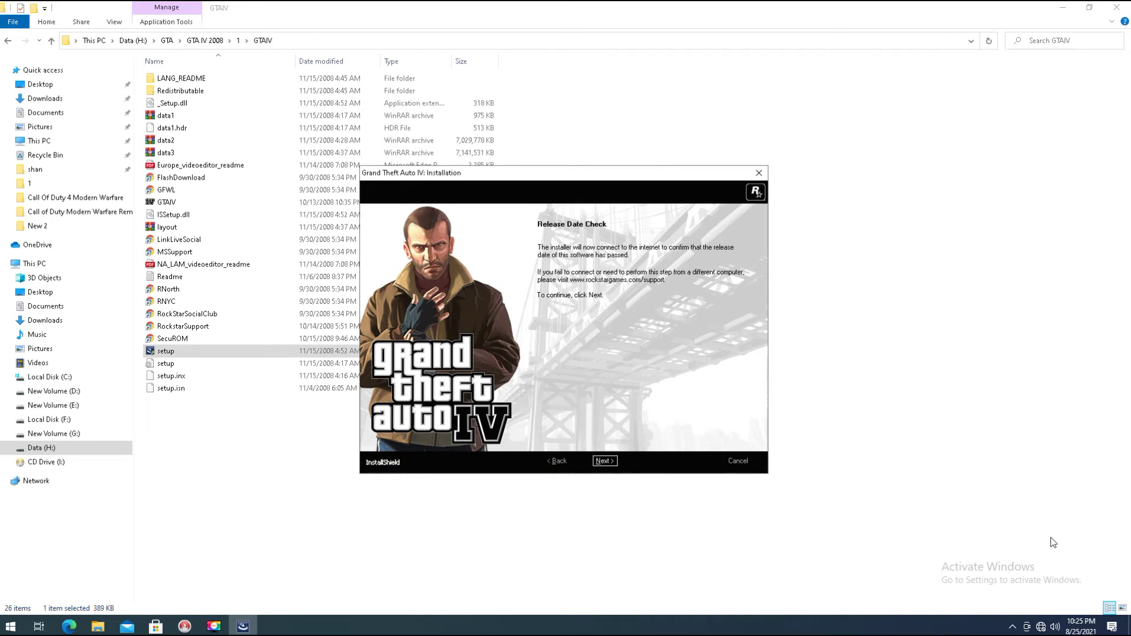
# Proceed with the installer's release date check and cancel its dialog without retrying or activating manually
pyautogui.click(601, 460)
pyautogui.click(602, 461)
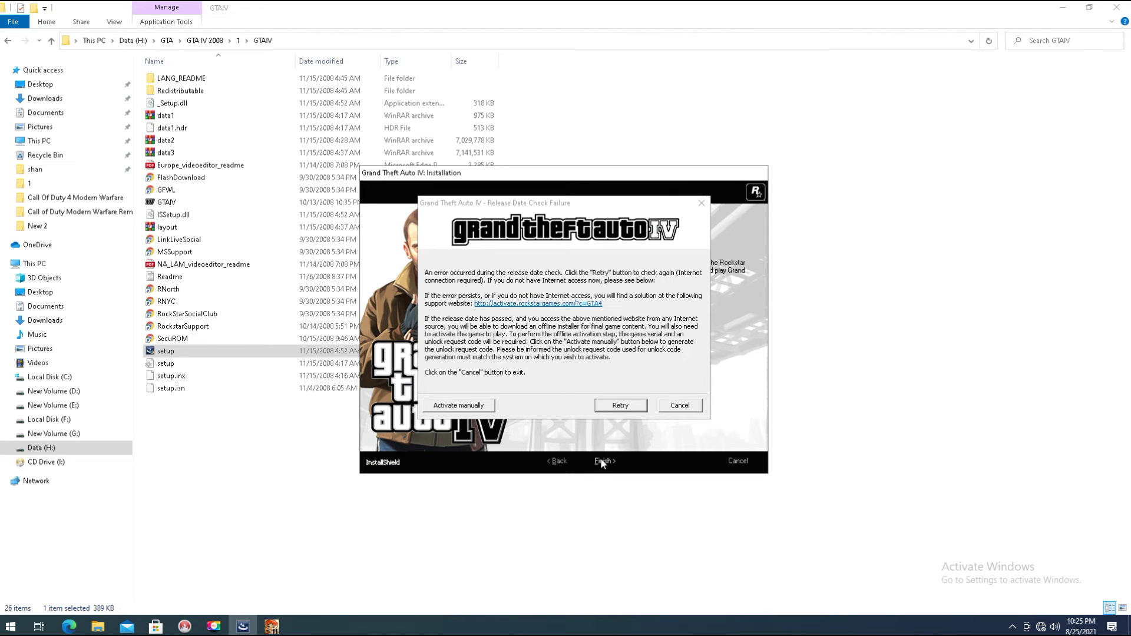
pyautogui.click(685, 411)
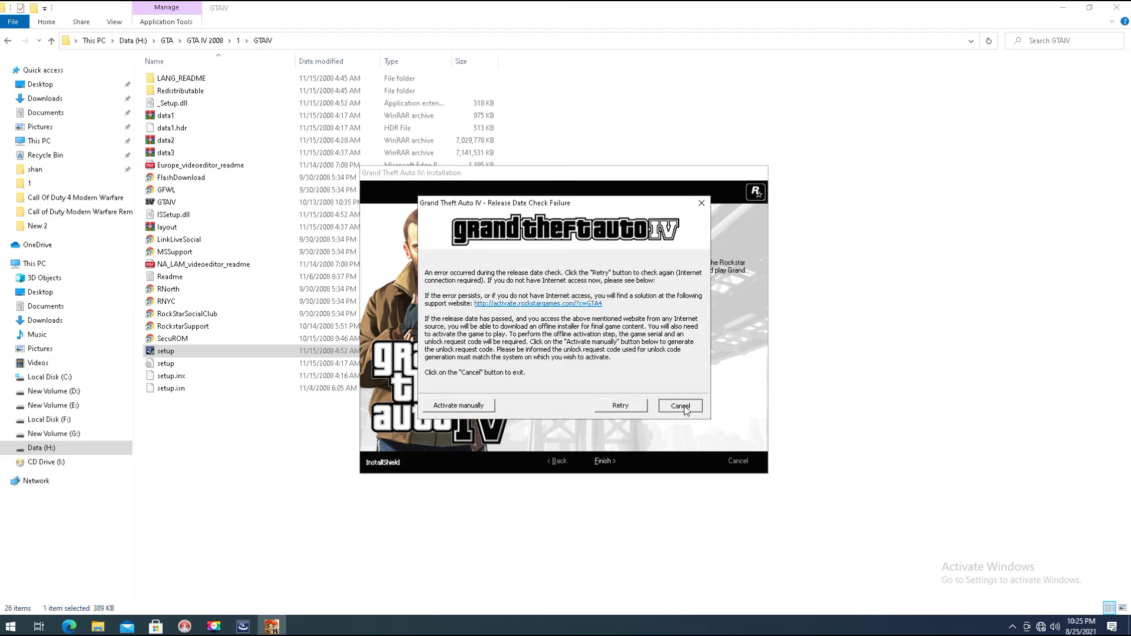
pyautogui.click(685, 411)
# Opt out of viewing the ReadMe file and finish the installation wizard
pyautogui.click(568, 348)
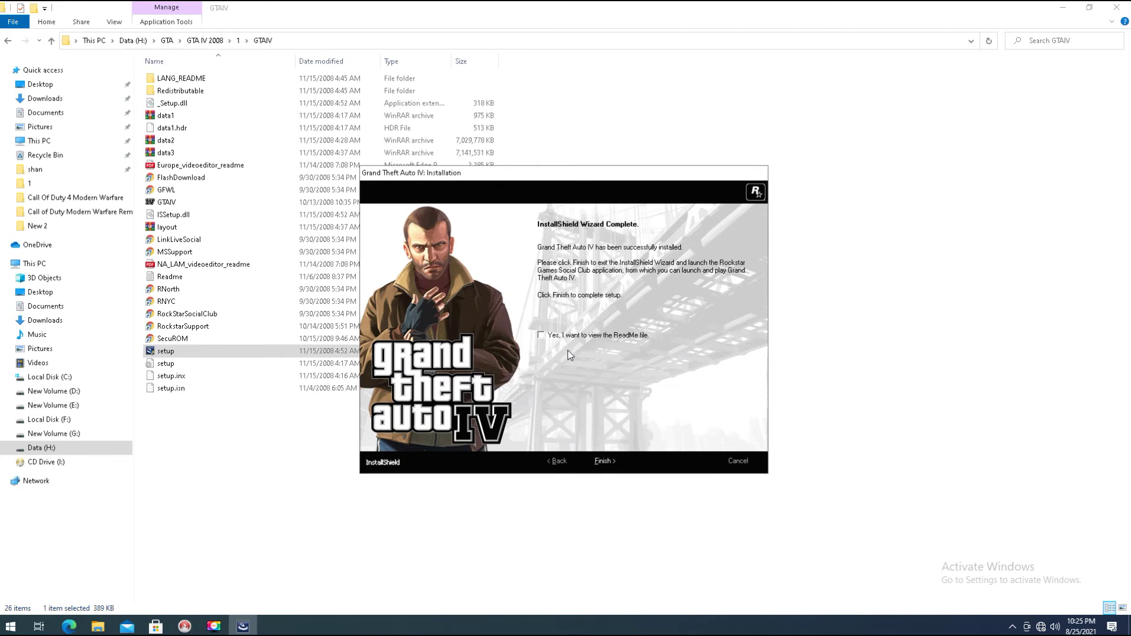
pyautogui.click(604, 464)
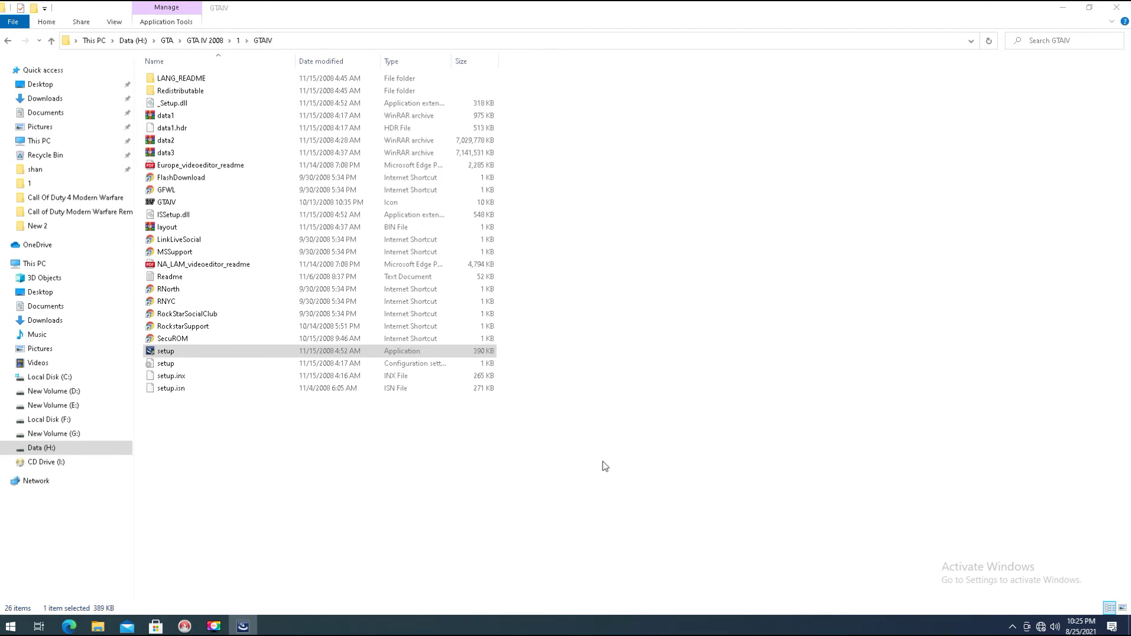
# Return to the parent folder 1 and extract the GTA IV 1.0.3.0 Crack + Patch archive there
pyautogui.click(7, 40)
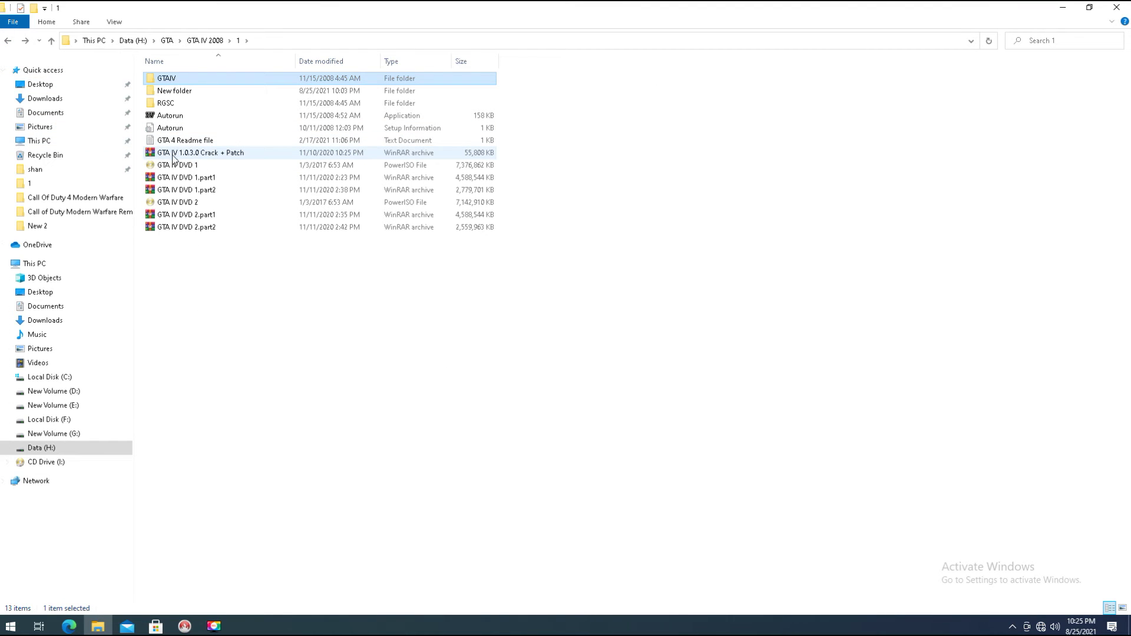
pyautogui.click(181, 153)
pyautogui.rightClick(181, 153)
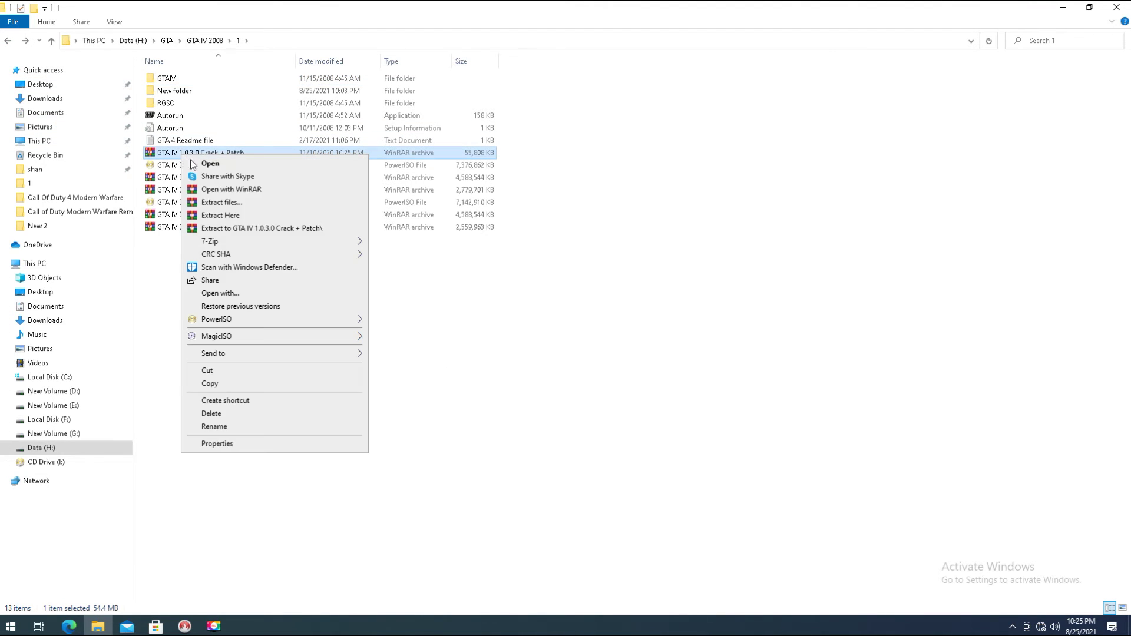
pyautogui.click(220, 215)
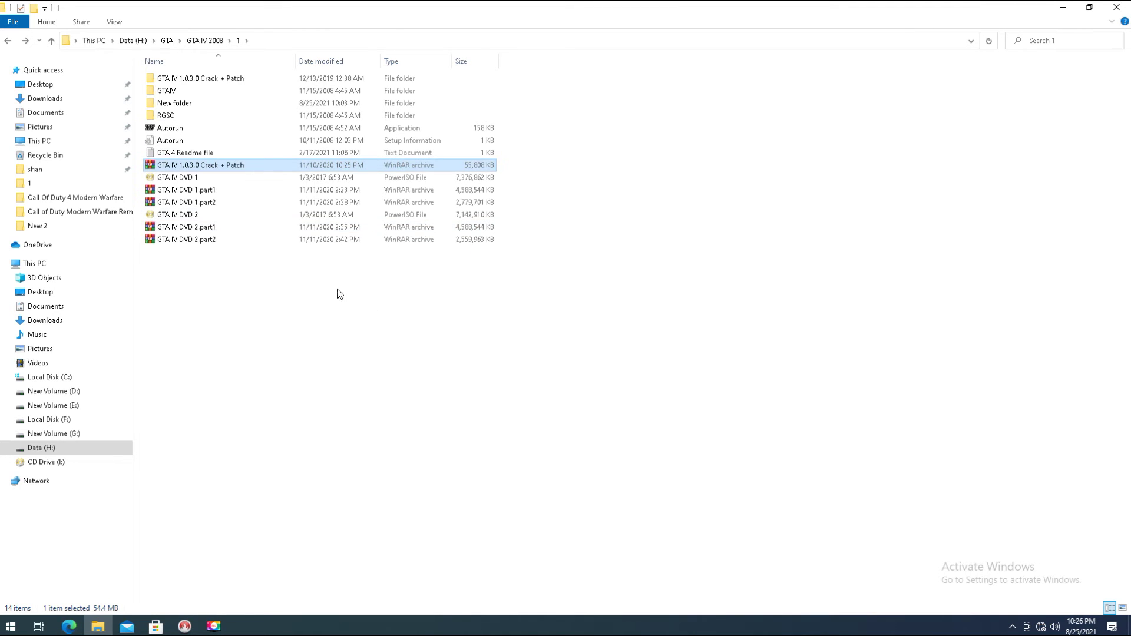
# Copy 1911.dll, LaunchGTAIV and xlive.dll from the Crack subfolder of the extracted GTA IV 1.0.3.0 Crack + Patch folder
pyautogui.doubleClick(212, 81)
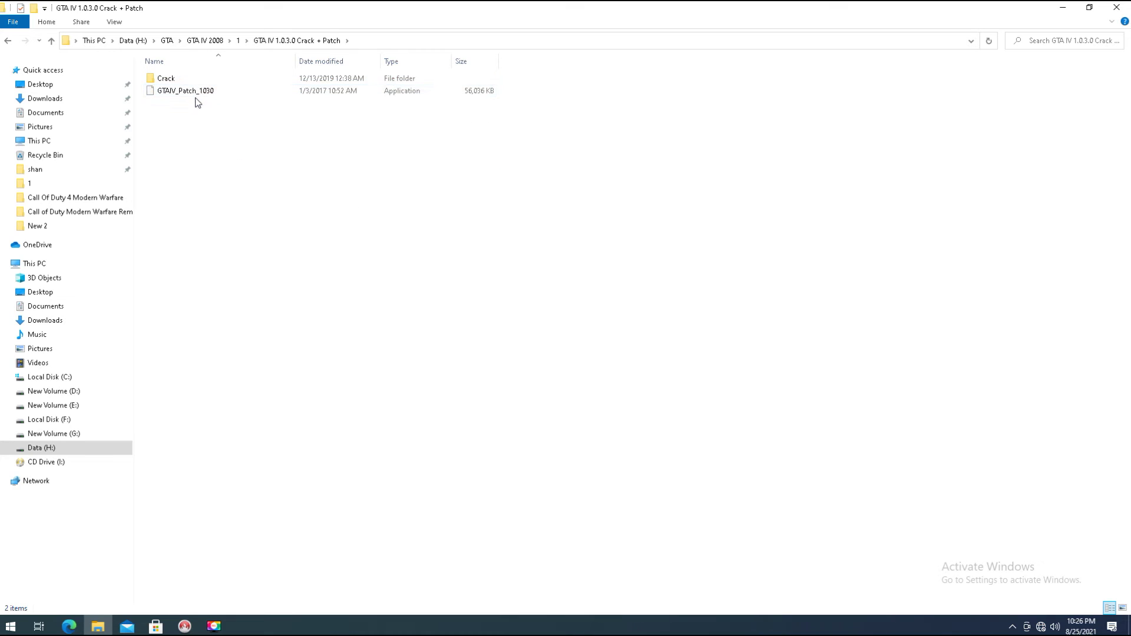
pyautogui.doubleClick(168, 79)
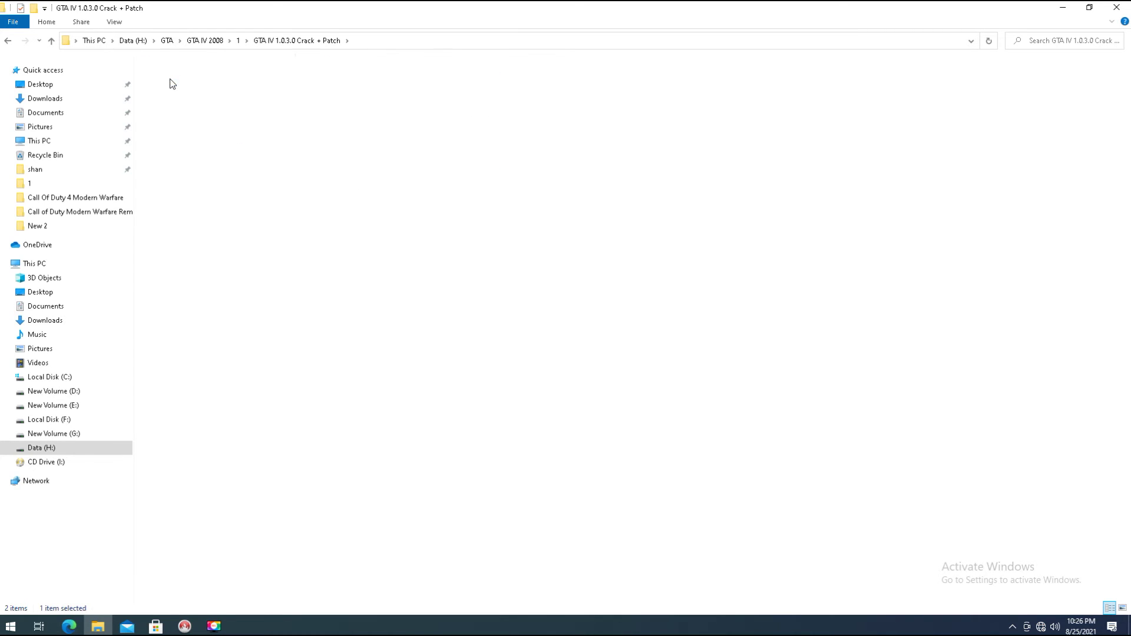
pyautogui.moveTo(185, 132); pyautogui.dragTo(160, 78)
pyautogui.rightClick(160, 79)
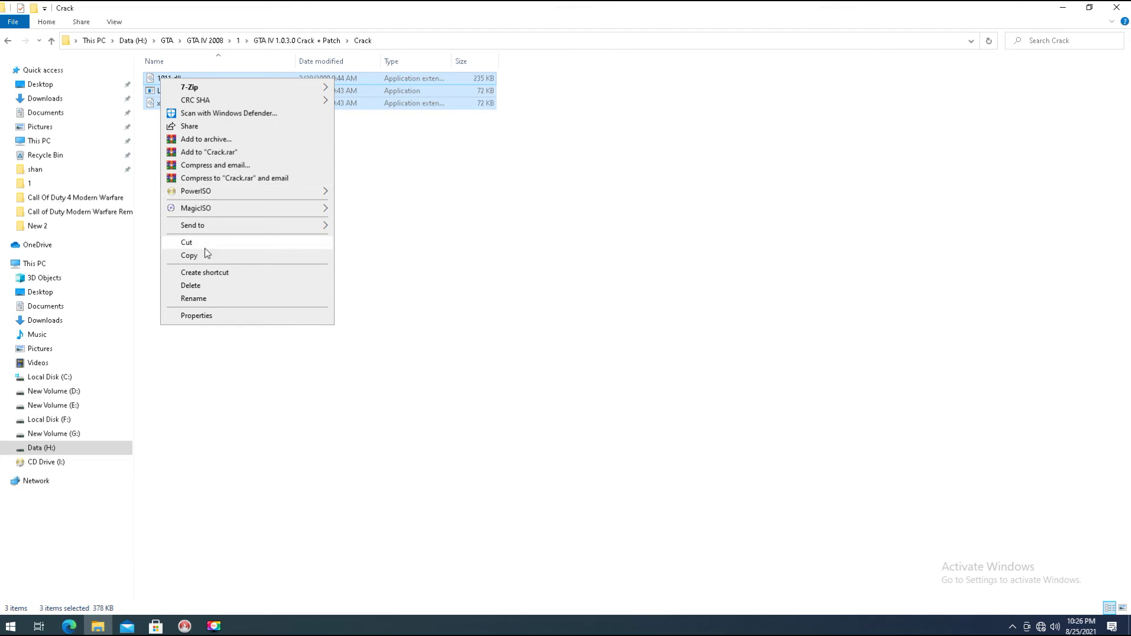
pyautogui.click(190, 256)
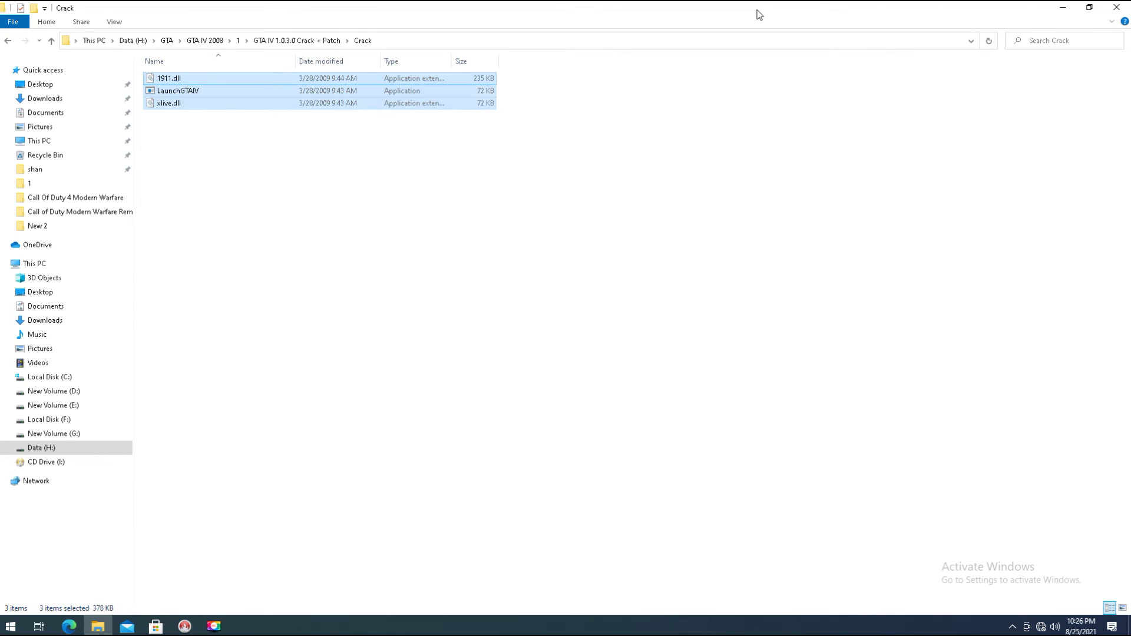
# Open the installed game's folder through the file location of the Grand Theft Auto IV desktop shortcut
pyautogui.moveTo(848, 53); pyautogui.dragTo(754, 66)
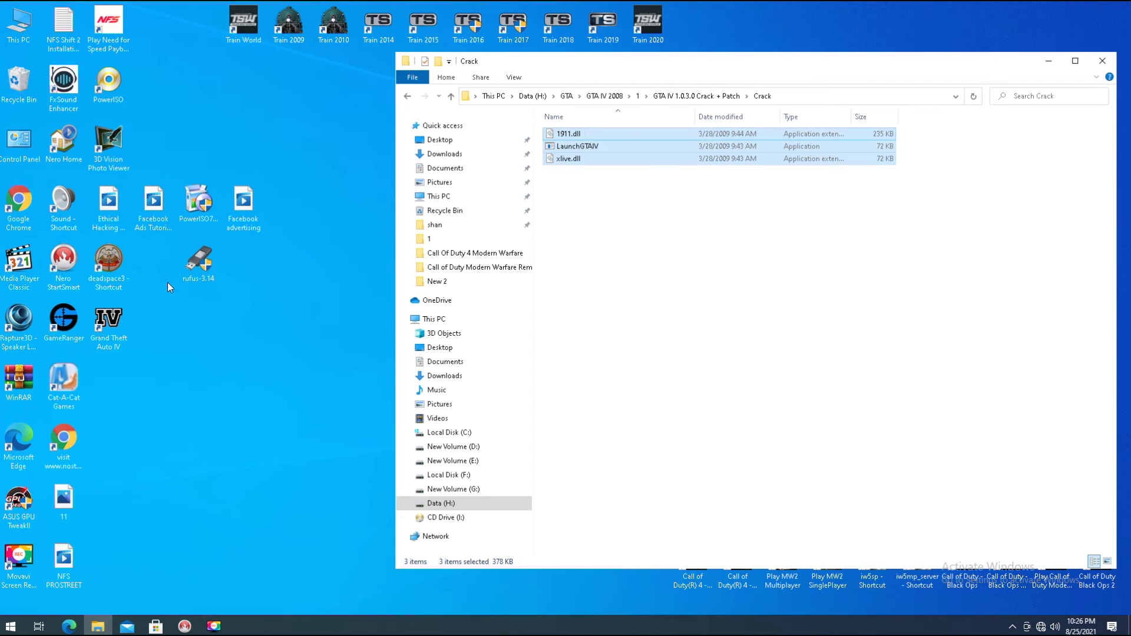
pyautogui.click(112, 311)
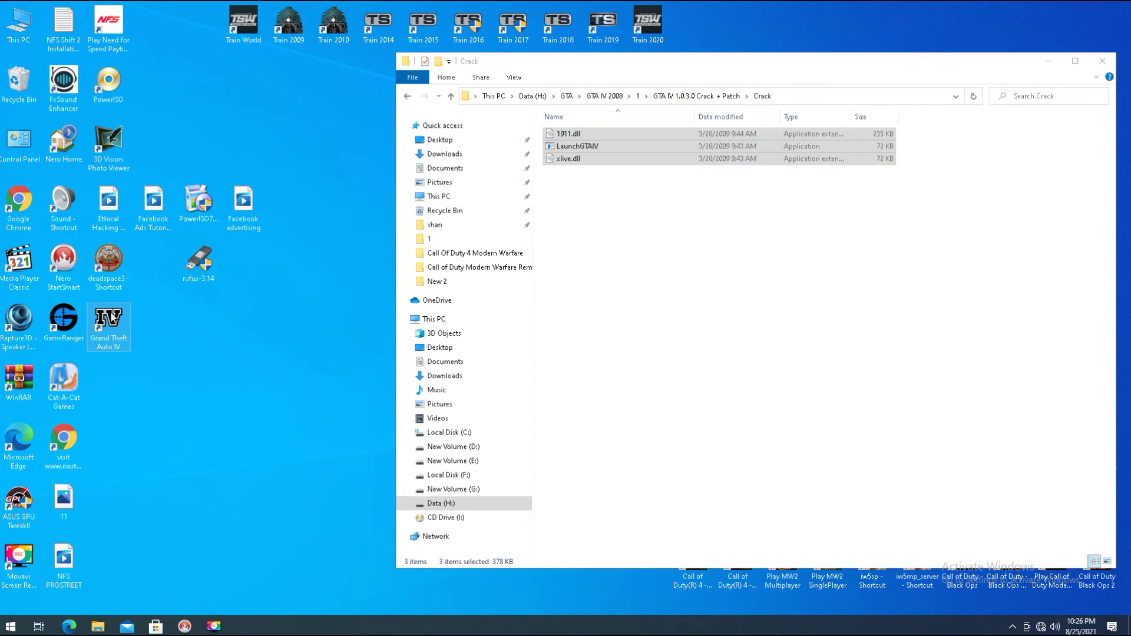
pyautogui.rightClick(112, 314)
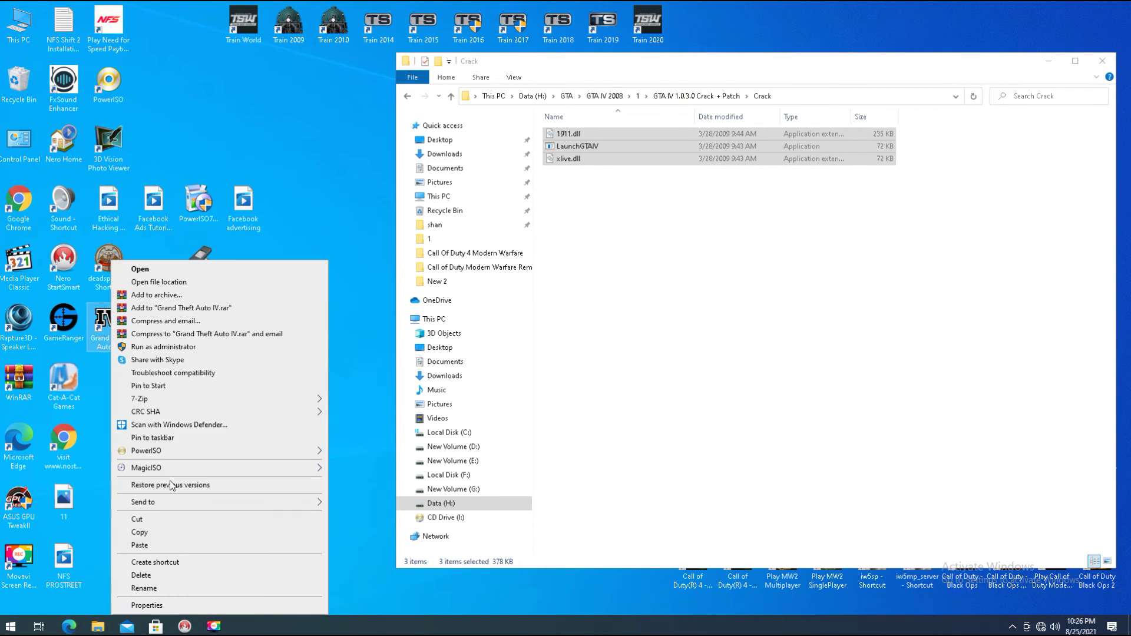
pyautogui.click(161, 607)
pyautogui.click(193, 517)
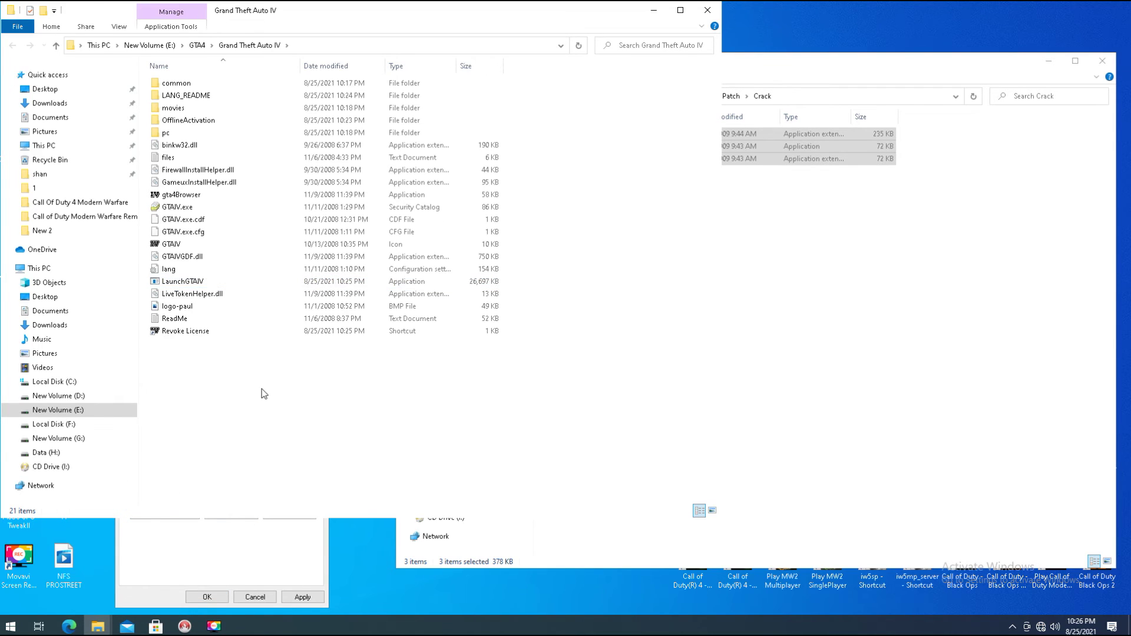
# Paste the copied crack files into the Grand Theft Auto IV folder, replacing the existing LaunchGTAIV file
pyautogui.rightClick(262, 389)
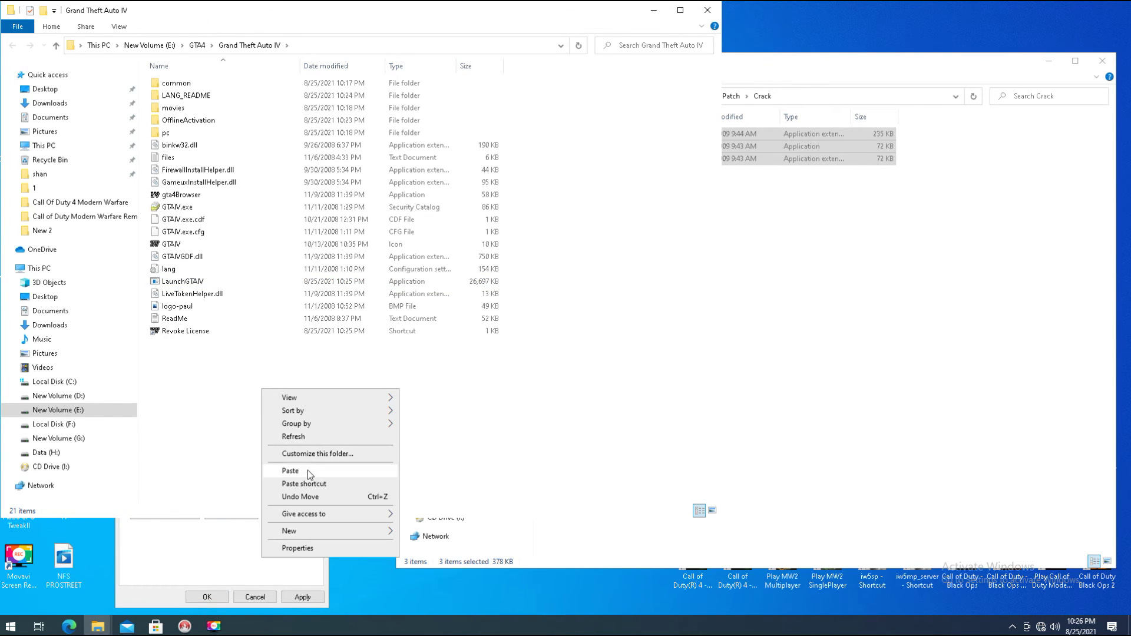
pyautogui.click(308, 470)
pyautogui.click(469, 238)
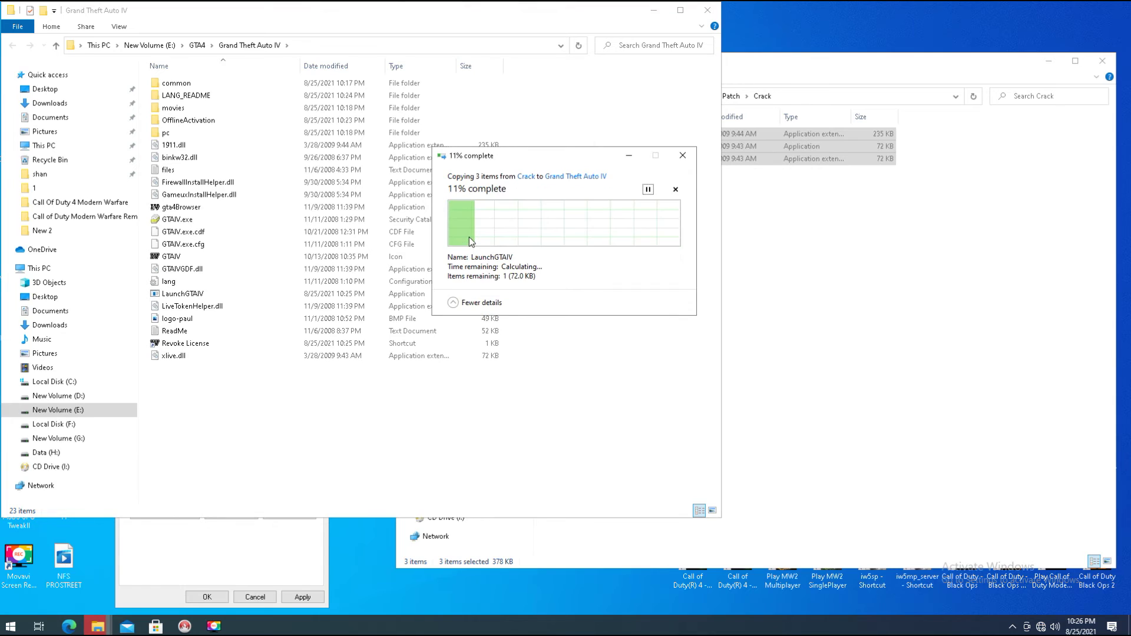
# Copy GTAIV_Patch_1030 from the GTA IV 1.0.3.0 Crack + Patch folder into the installed Grand Theft Auto IV folder
pyautogui.click(791, 258)
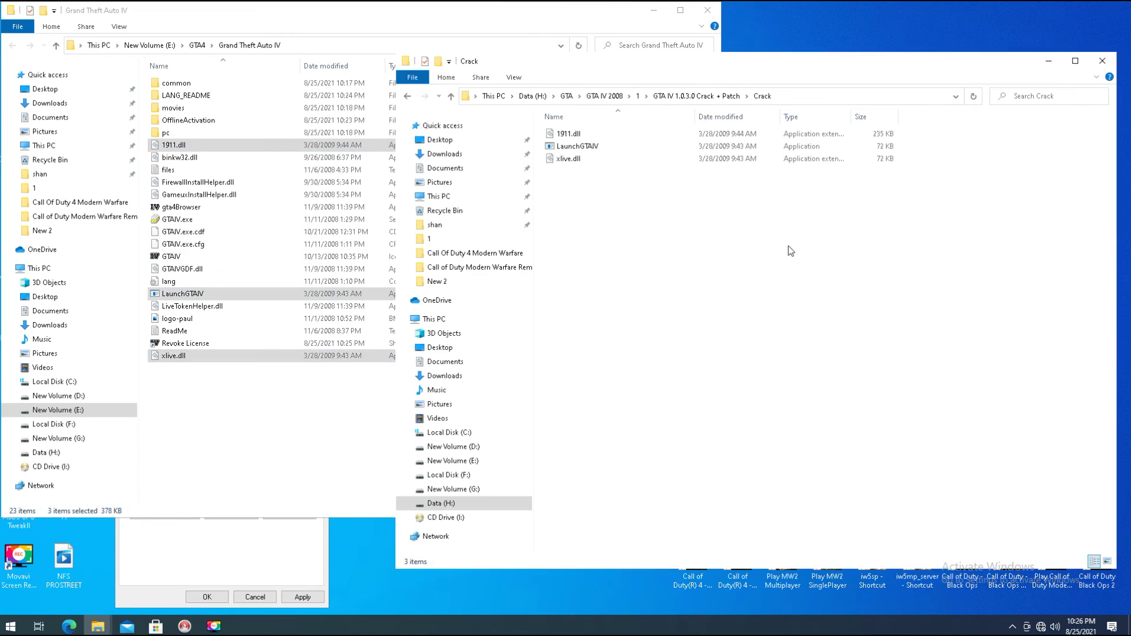
pyautogui.click(407, 97)
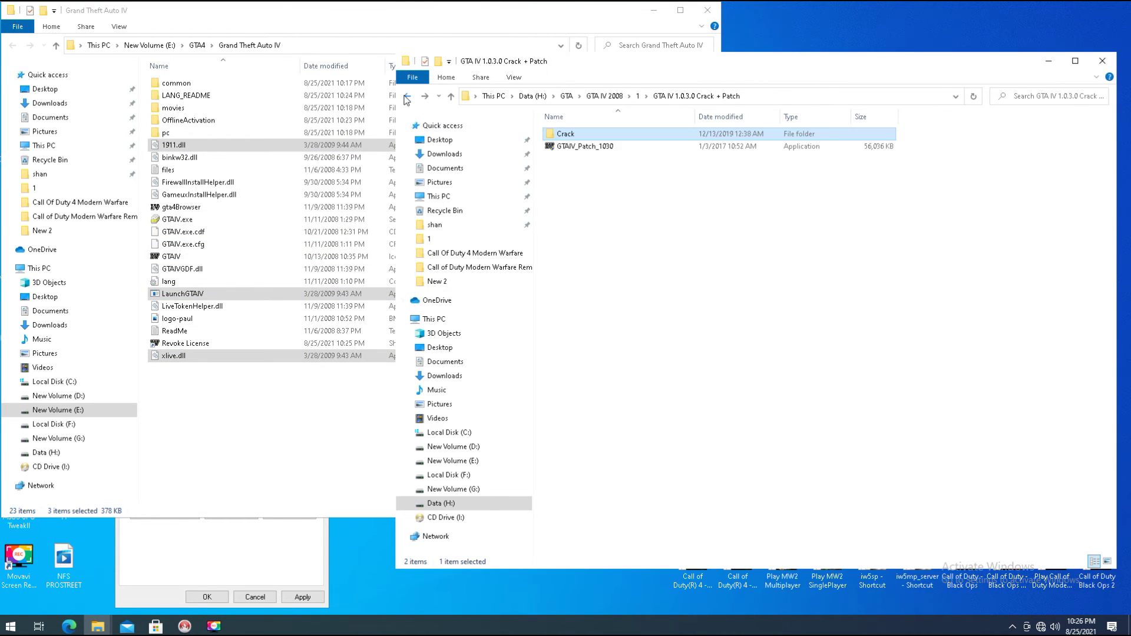
pyautogui.doubleClick(603, 147)
pyautogui.rightClick(604, 147)
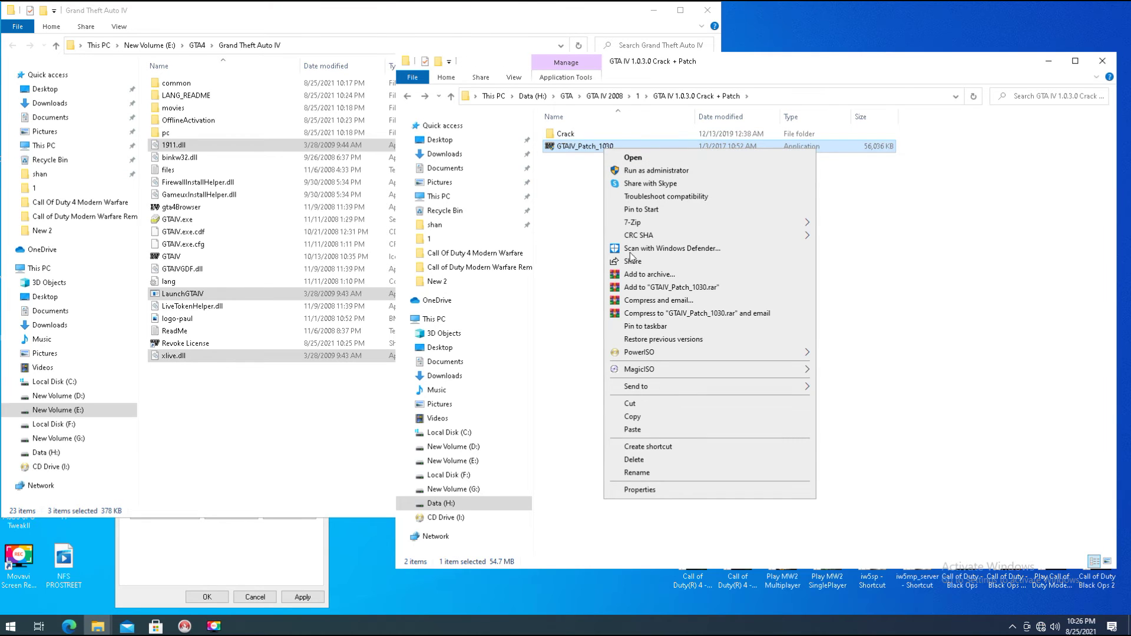
pyautogui.click(663, 416)
pyautogui.click(374, 412)
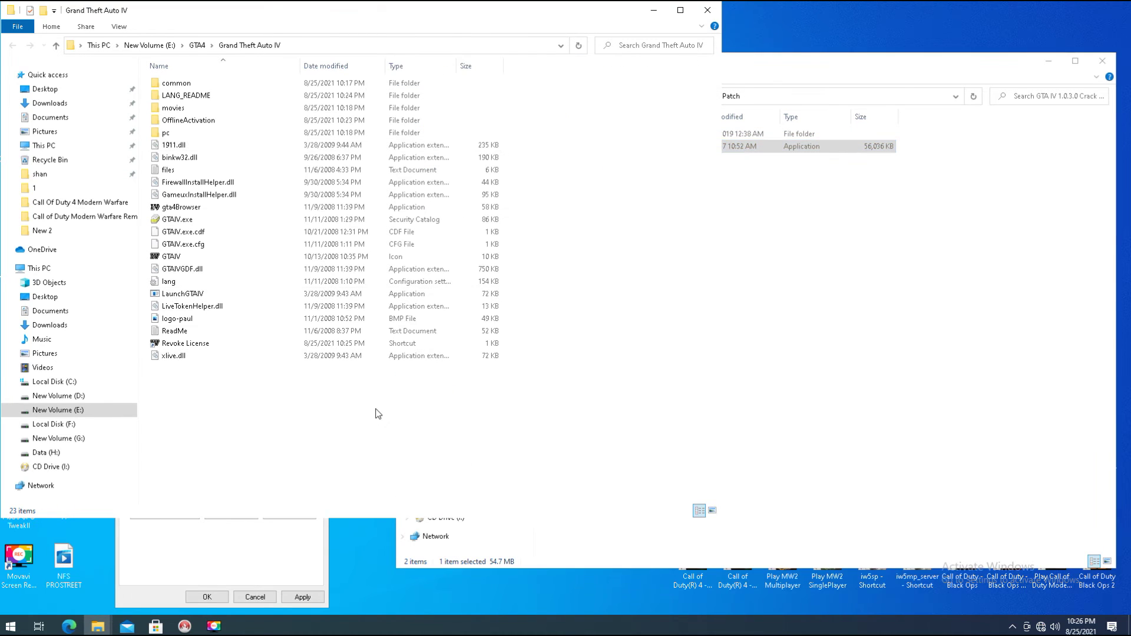
pyautogui.rightClick(260, 408)
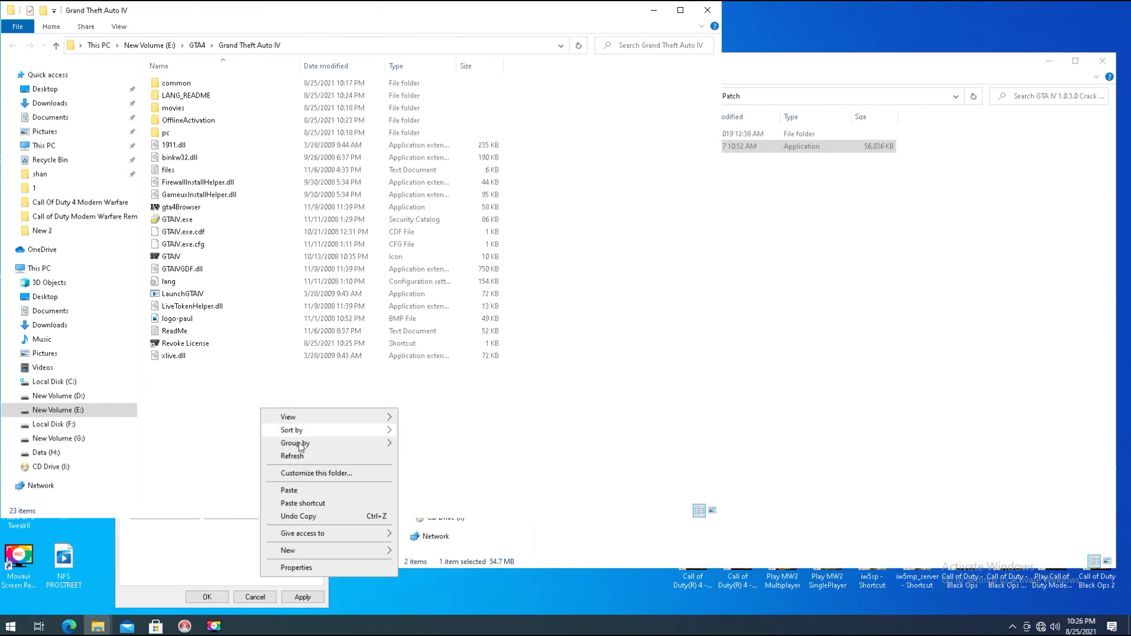
pyautogui.click(316, 490)
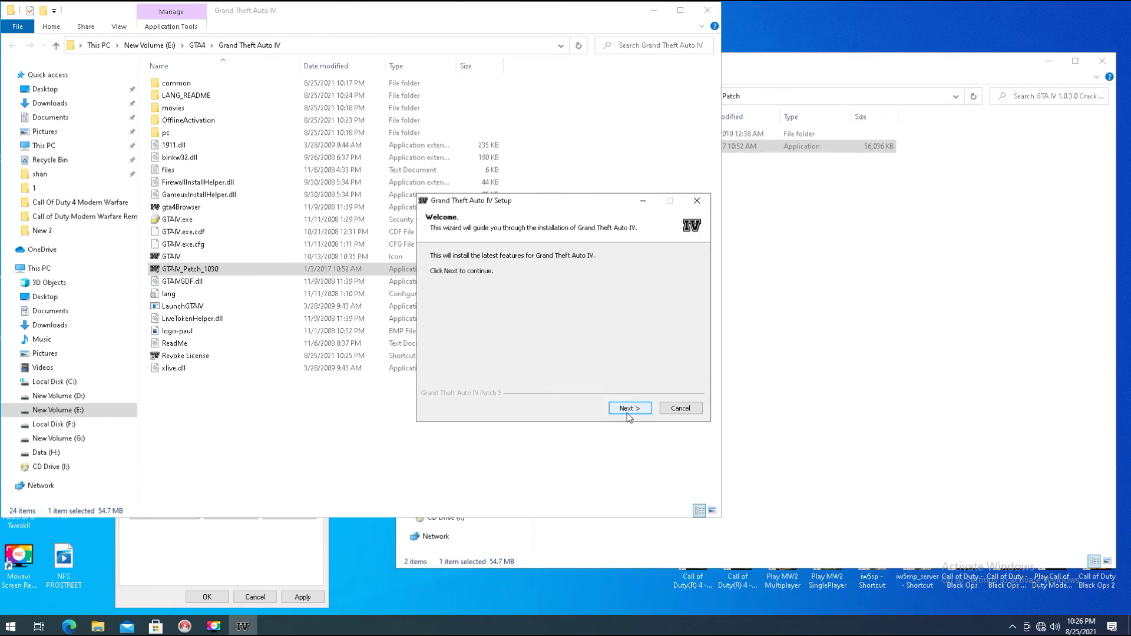
# Install Grand Theft Auto IV Patch 3 through its setup wizard and close the extracted Crack + Patch folder window
pyautogui.click(629, 409)
pyautogui.click(546, 378)
pyautogui.click(634, 408)
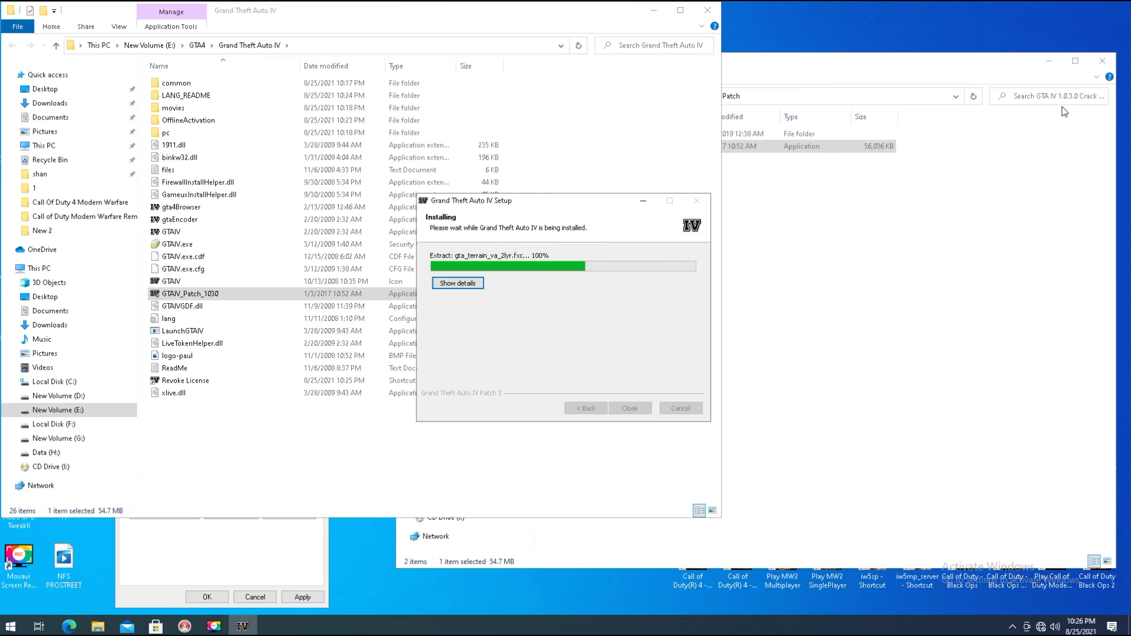
pyautogui.click(1101, 63)
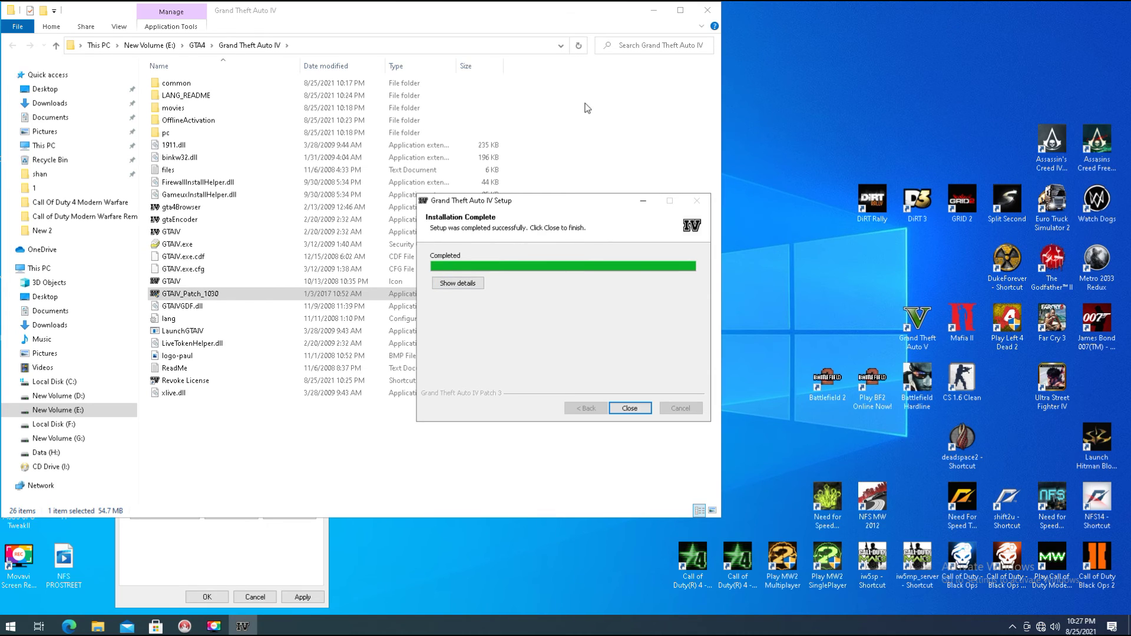
pyautogui.click(633, 413)
# Close the Grand Theft Auto IV folder window and the desktop shortcut's properties
pyautogui.click(630, 259)
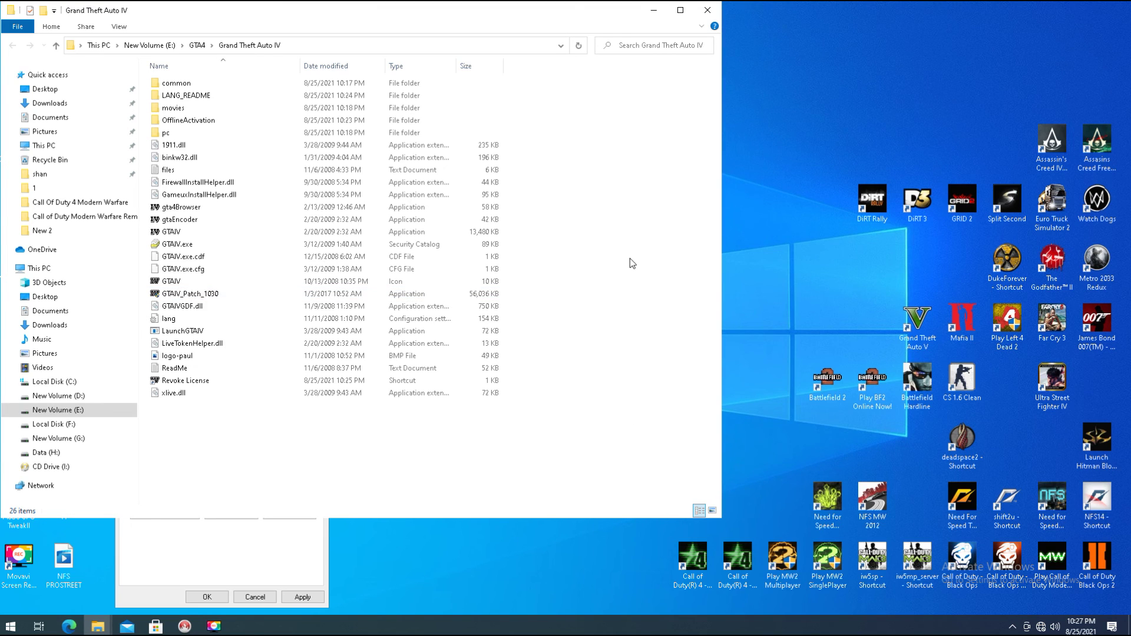
pyautogui.click(711, 4)
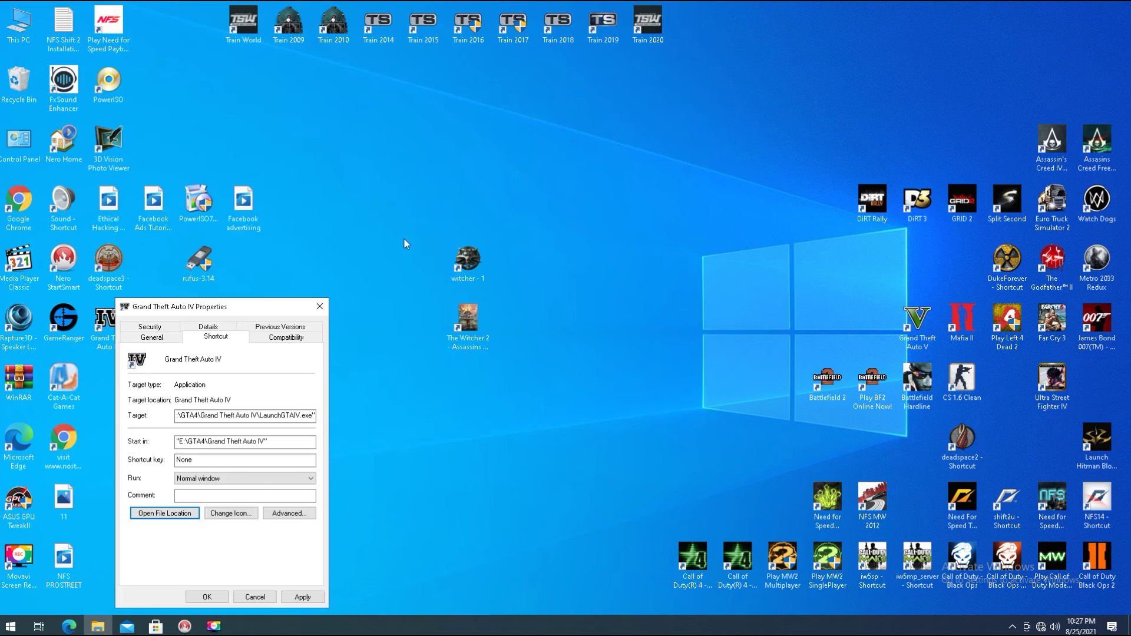
pyautogui.click(323, 305)
# Move the Grand Theft Auto IV shortcut beside The Witcher 2 on the desktop and launch the game from it
pyautogui.moveTo(108, 321); pyautogui.dragTo(384, 293)
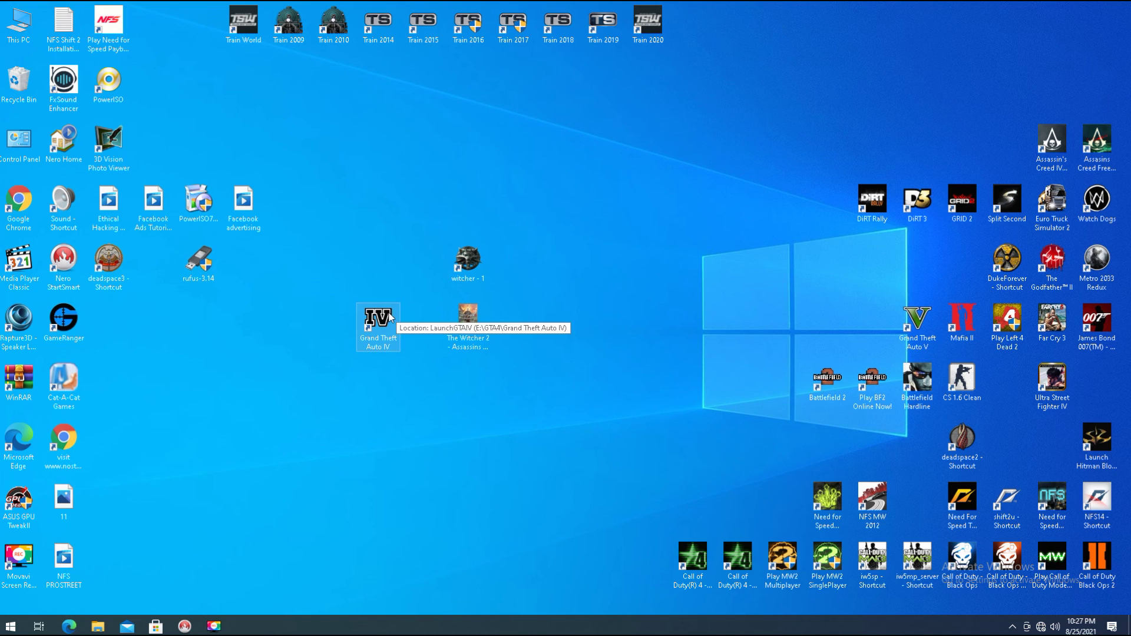
pyautogui.doubleClick(371, 321)
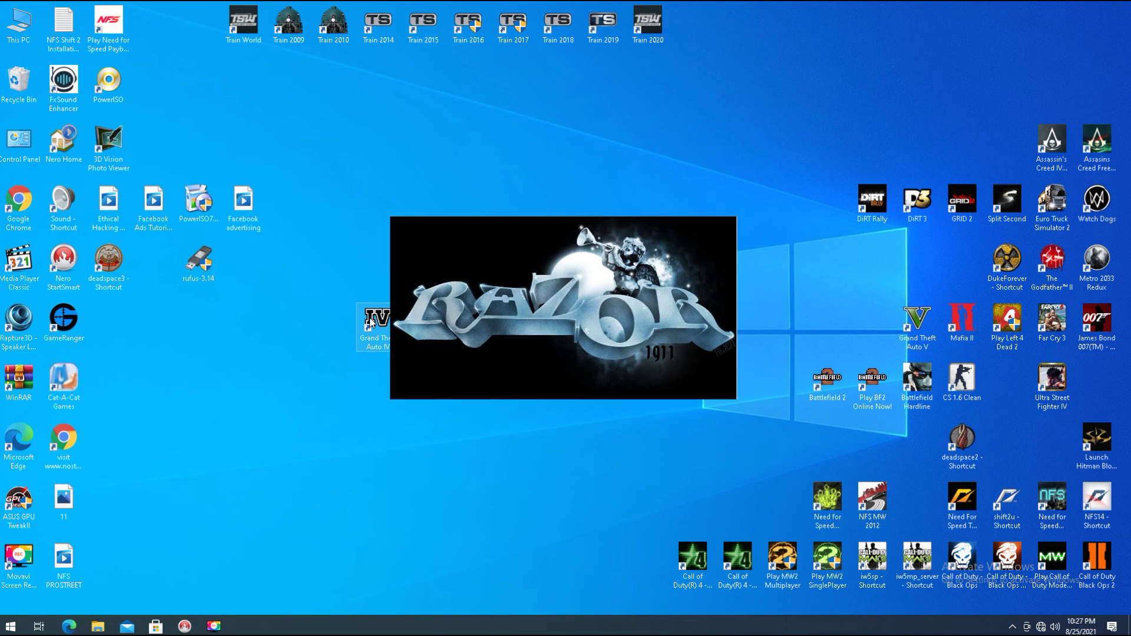